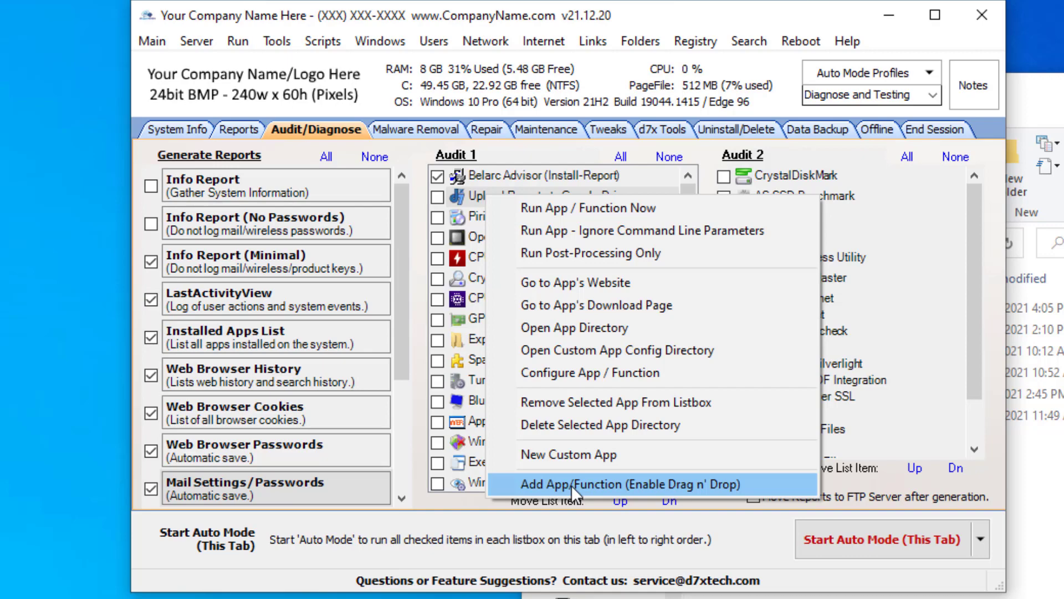
Open the app/function window for the Audit 1 list with drag-and-drop enabled, acknowledging the usage notice.
left_click(473, 210)
left_click(488, 195)
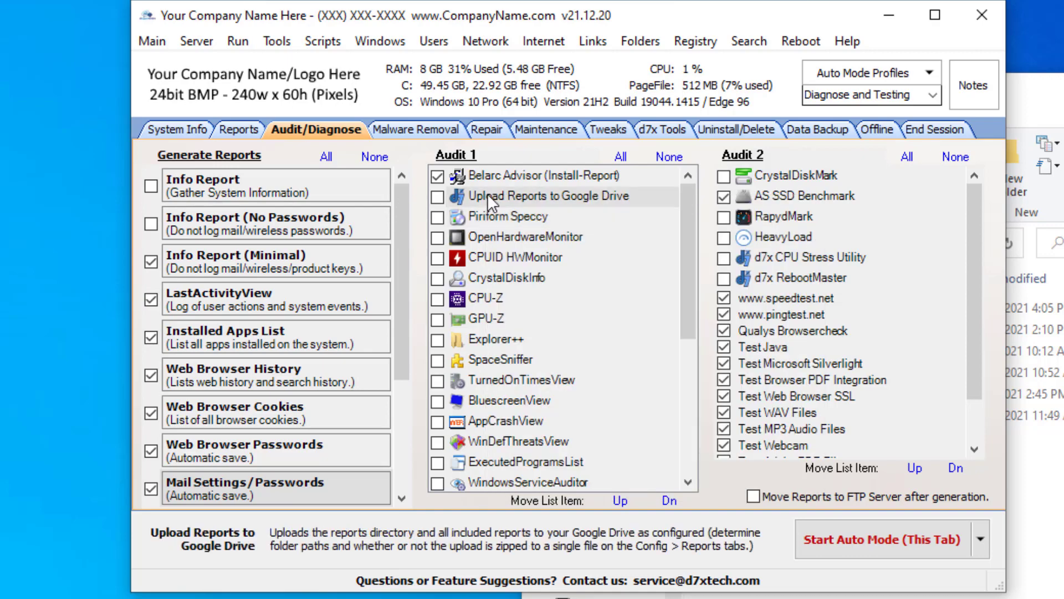
right_click(514, 205)
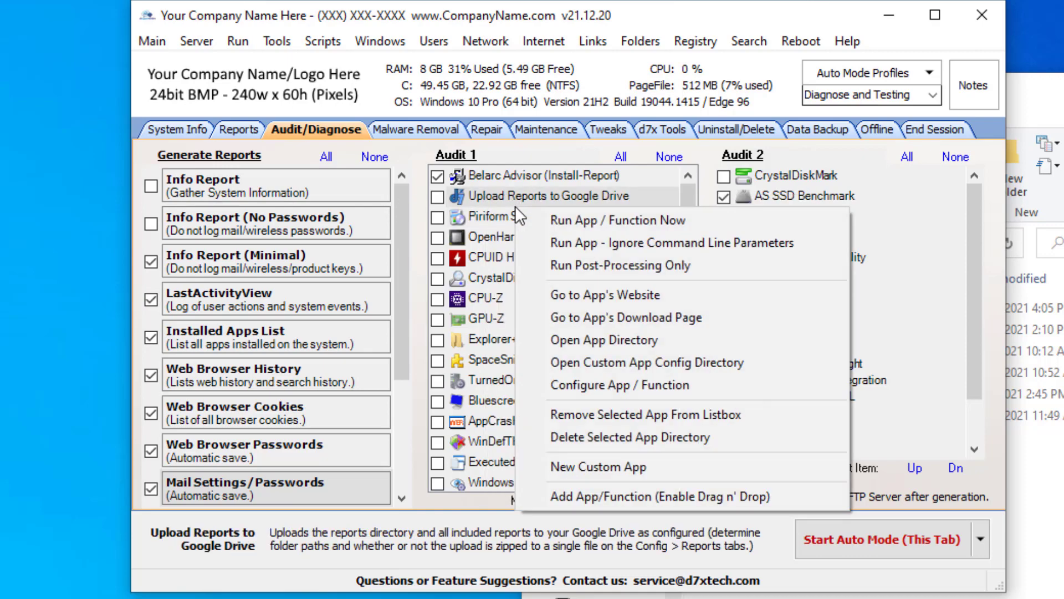
left_click(557, 504)
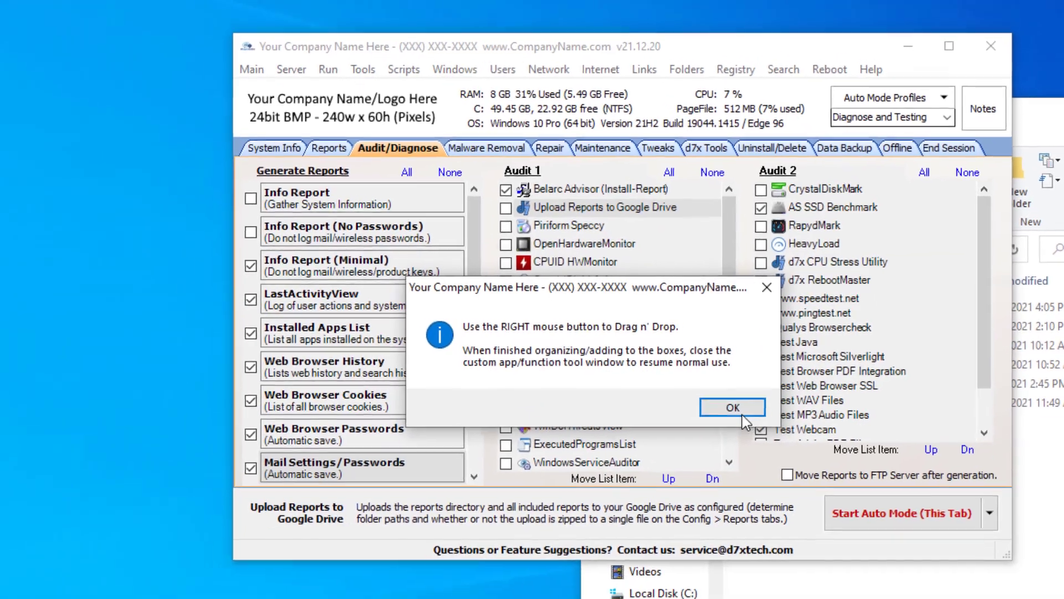
left_click(692, 420)
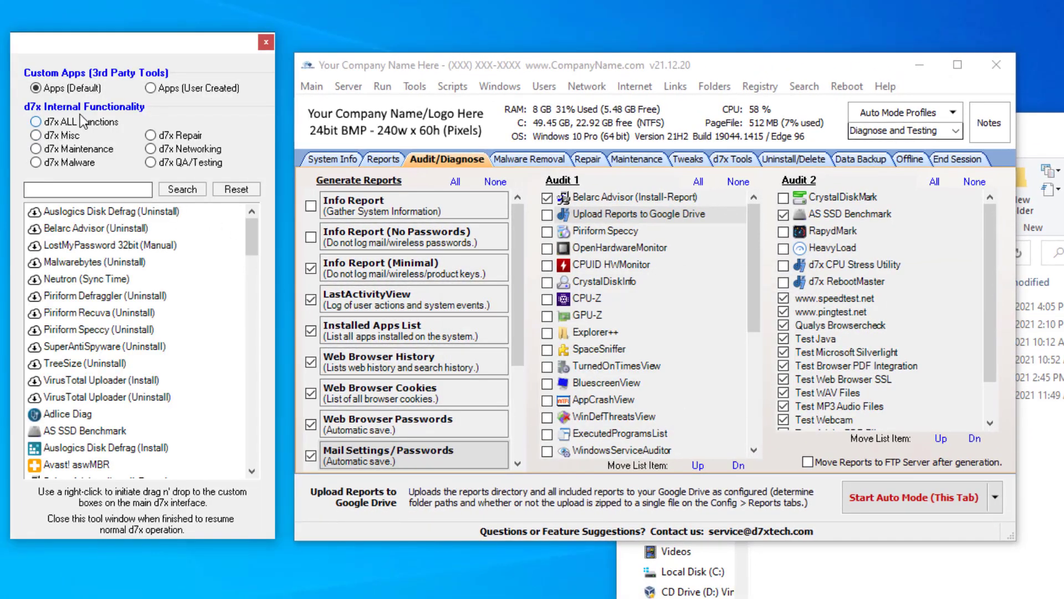
Search all d7x internal functions for "reports", select Upload Reports to Google Drive, and close the function window.
left_click(61, 189)
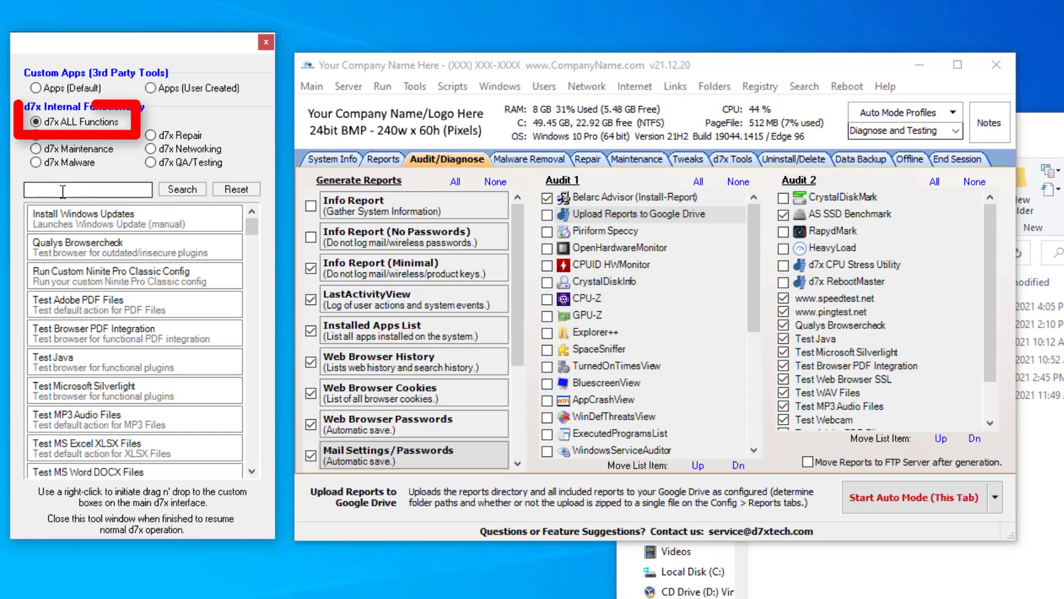
type("re")
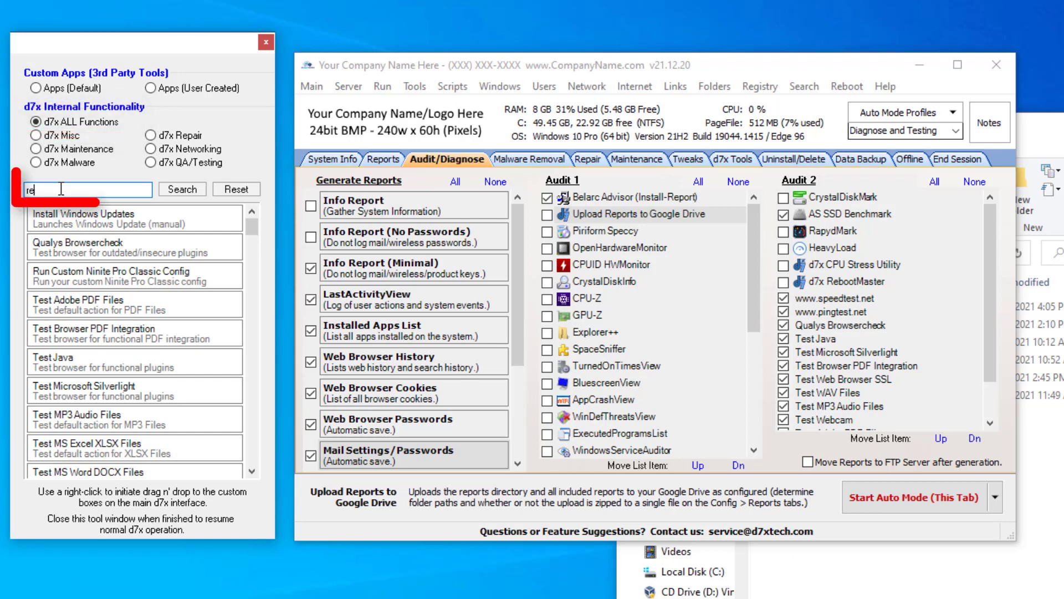
type("sorts")
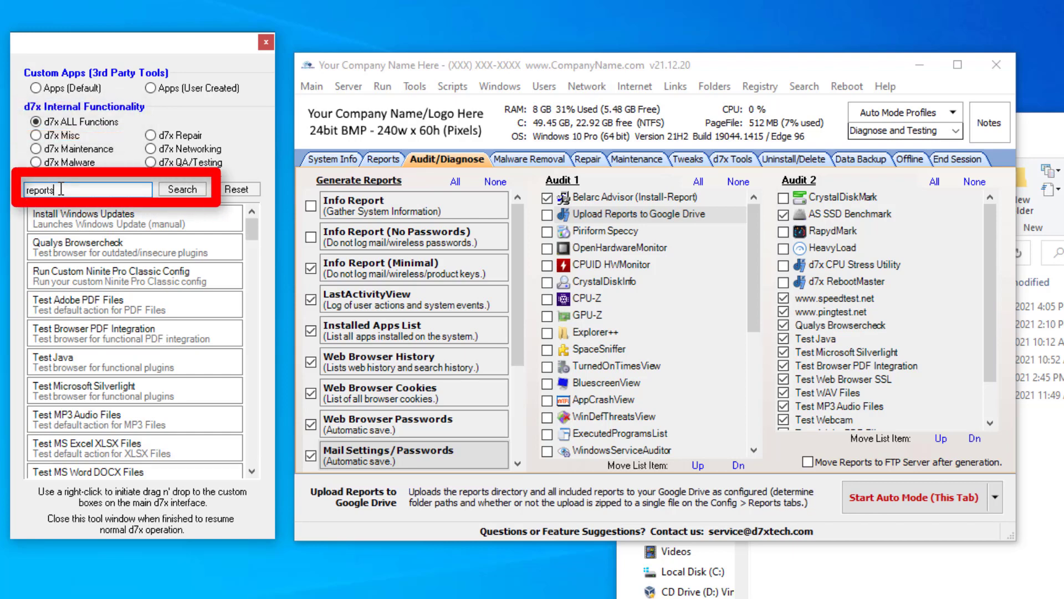
key("Return")
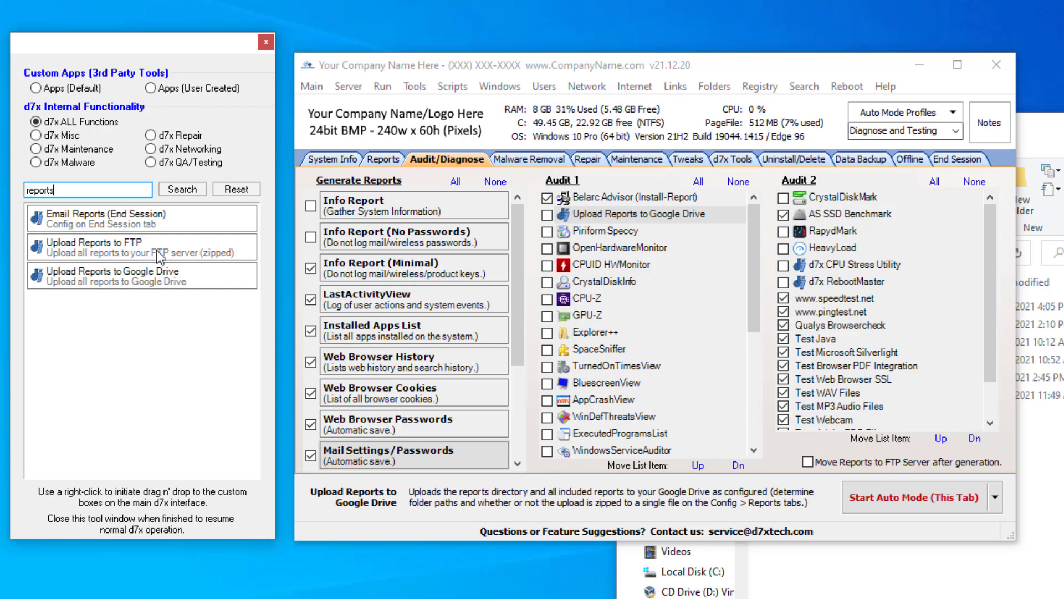
left_click(161, 284)
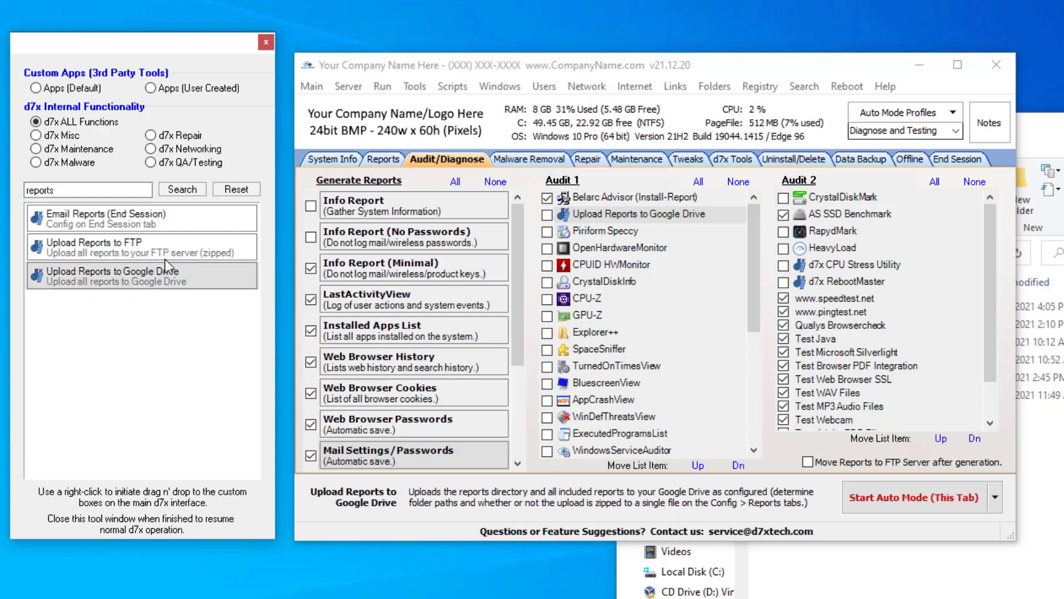
left_click(266, 42)
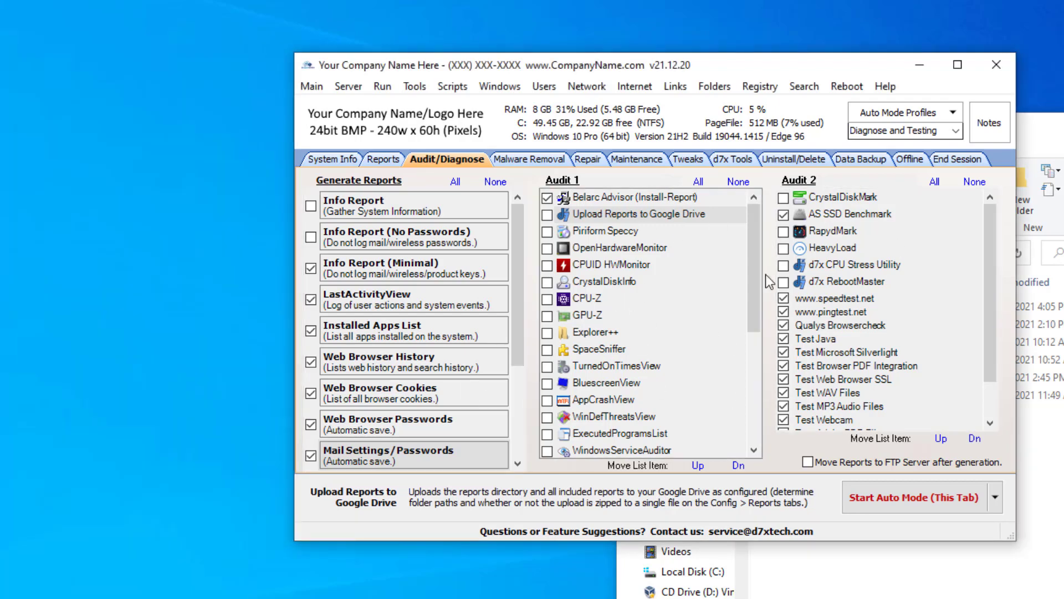
Switch Upload Reports to Google Drive on and back off in the End Session report options.
left_click(937, 160)
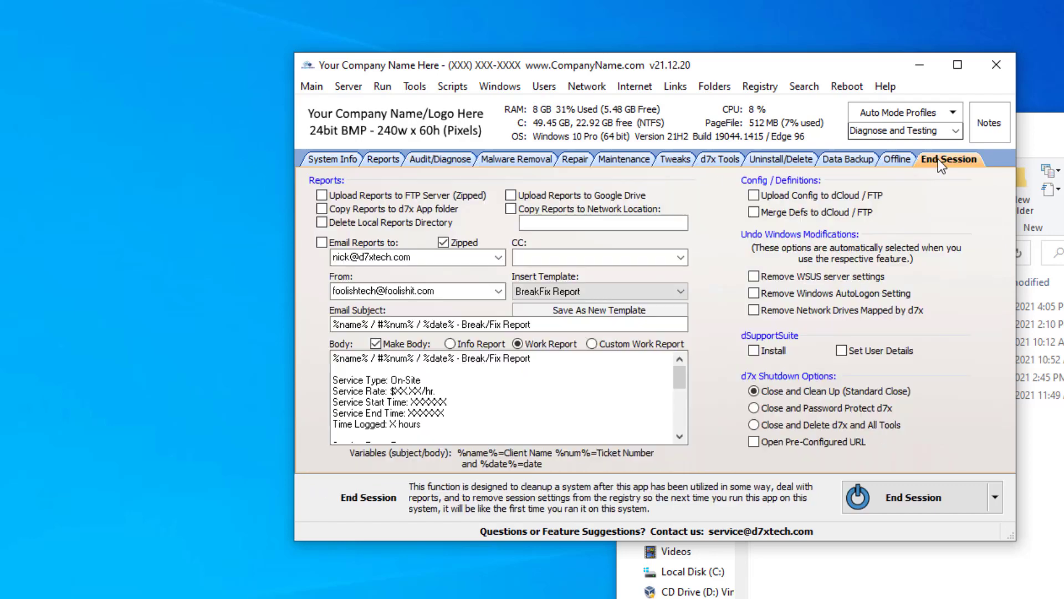
left_click(562, 198)
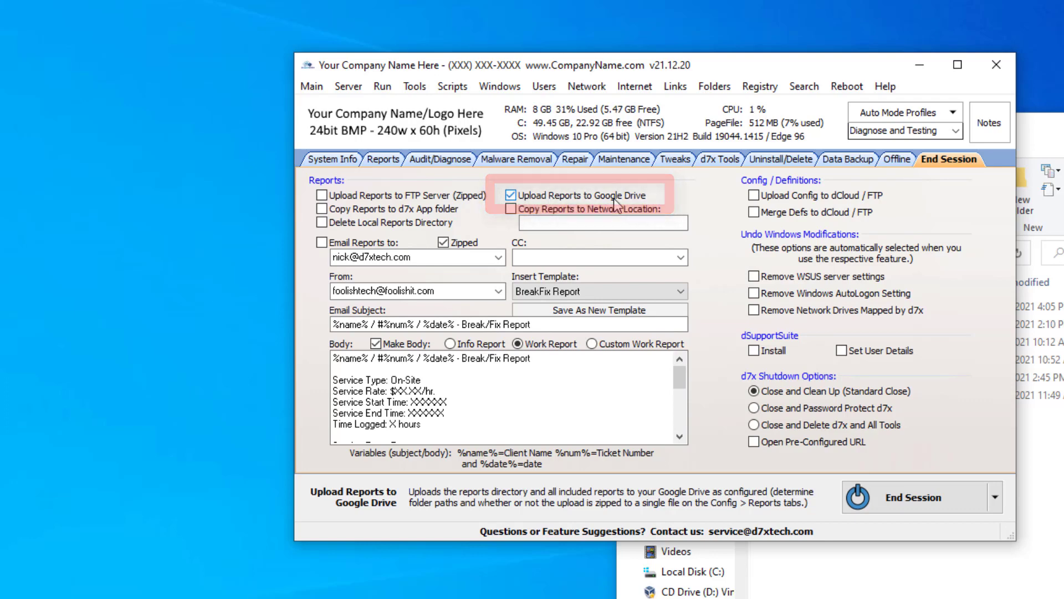
left_click(613, 198)
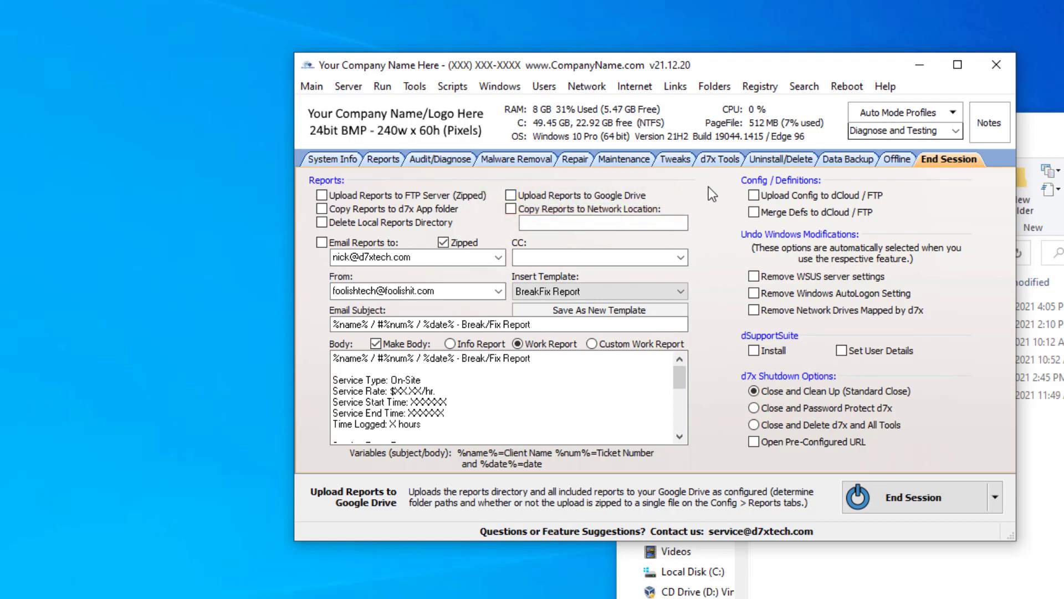
Run Upload Reports to Google Drive from the Audit 1 list, grant d7x access to the Google account, and close the access-granted page.
left_click(393, 159)
left_click(471, 160)
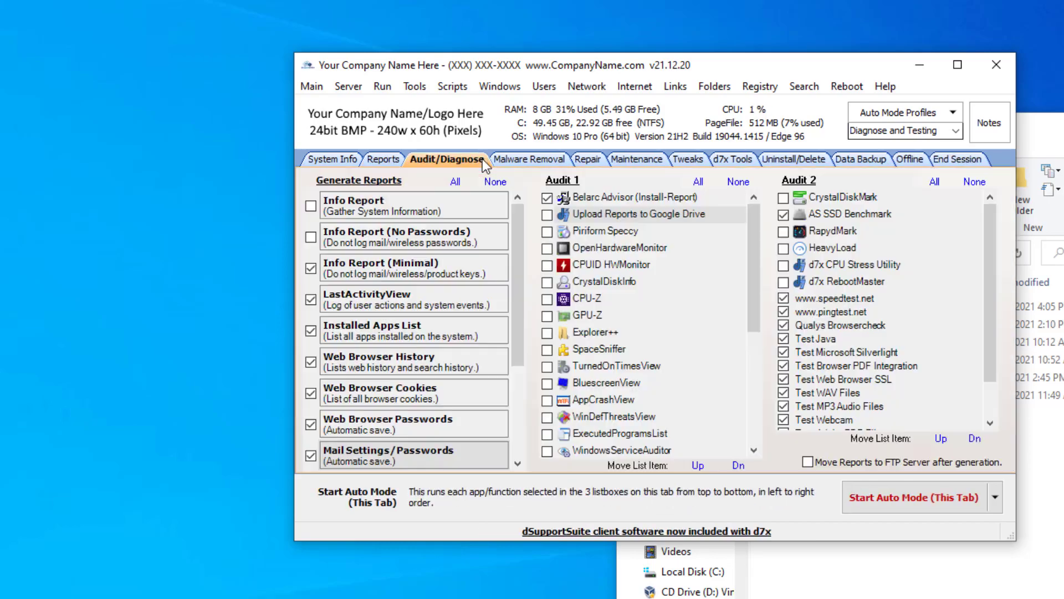
double_click(593, 215)
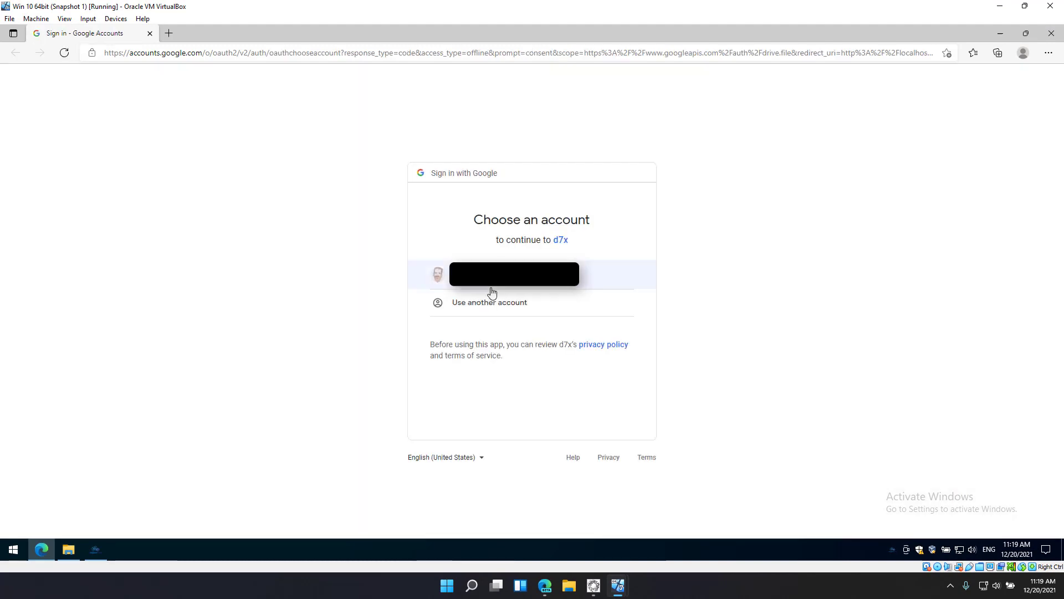
left_click(514, 273)
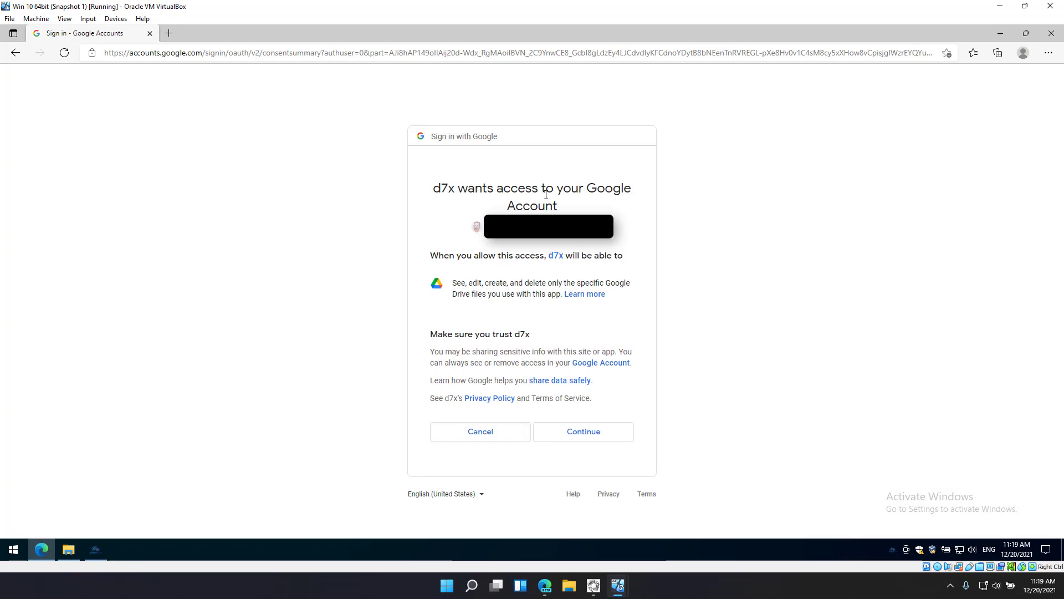
left_click(582, 436)
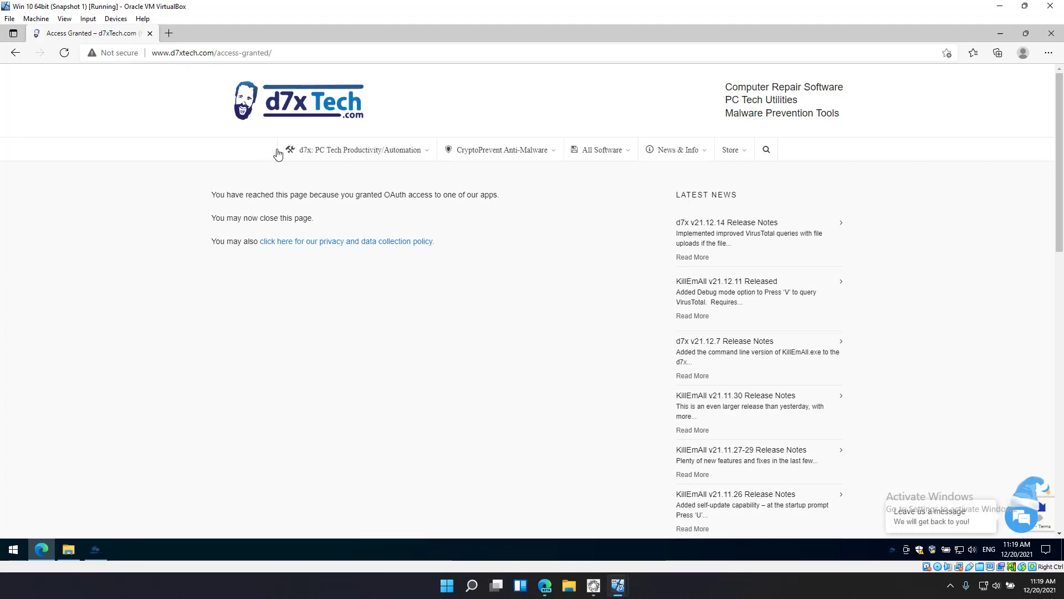
left_click(151, 34)
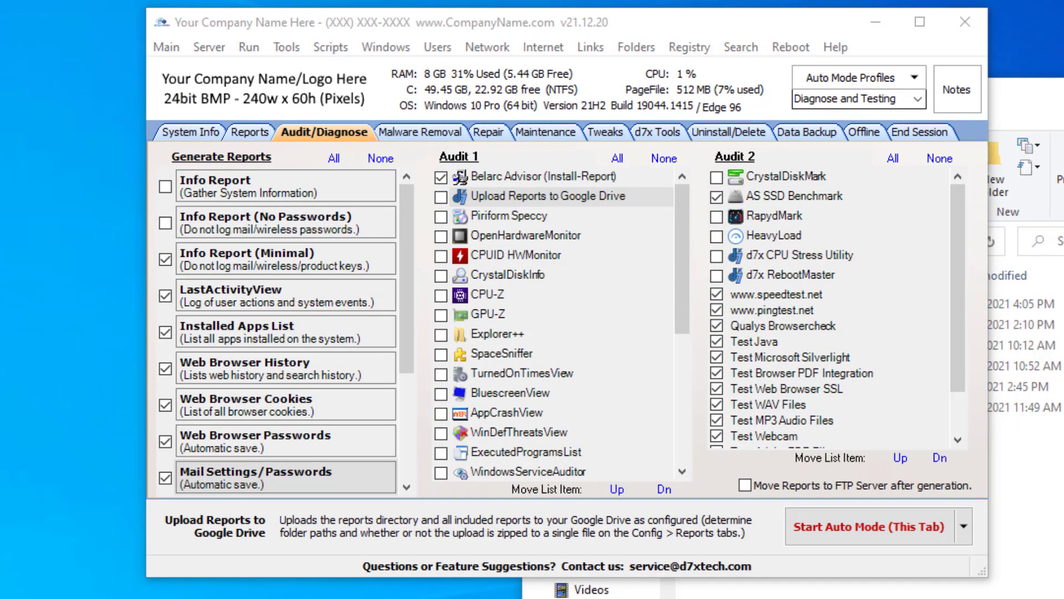
Save the local Starter Config to the server in the Configuration Management Portal, and close the portal.
left_click(209, 47)
left_click(249, 69)
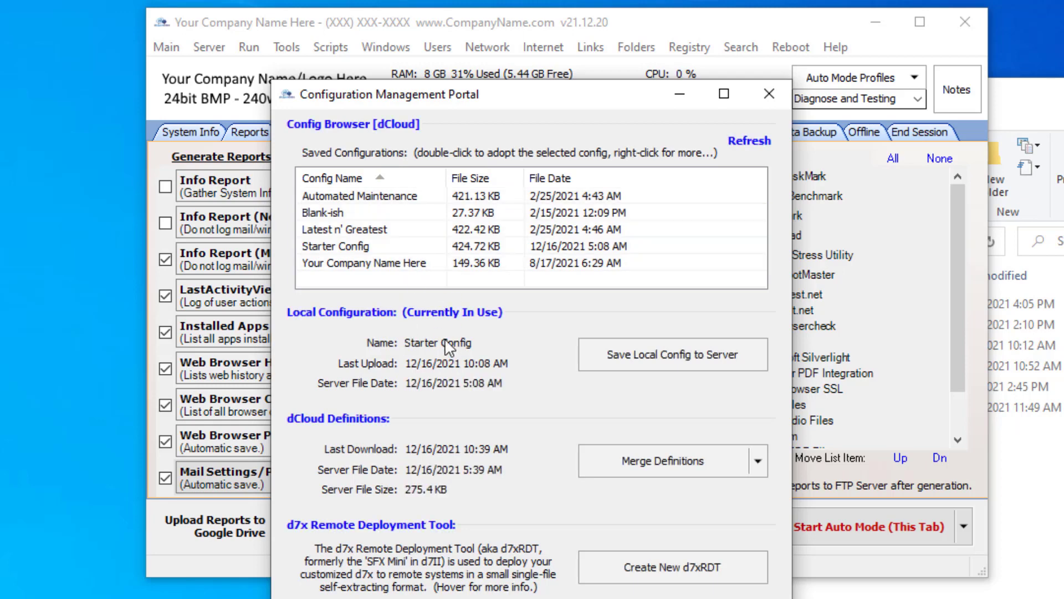
left_click(396, 264)
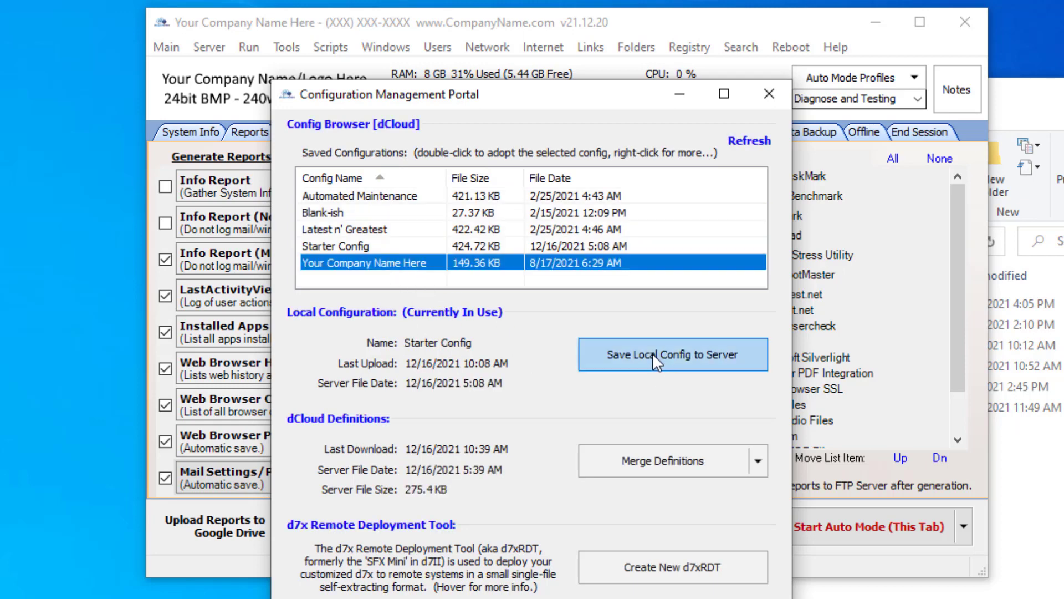
left_click(673, 351)
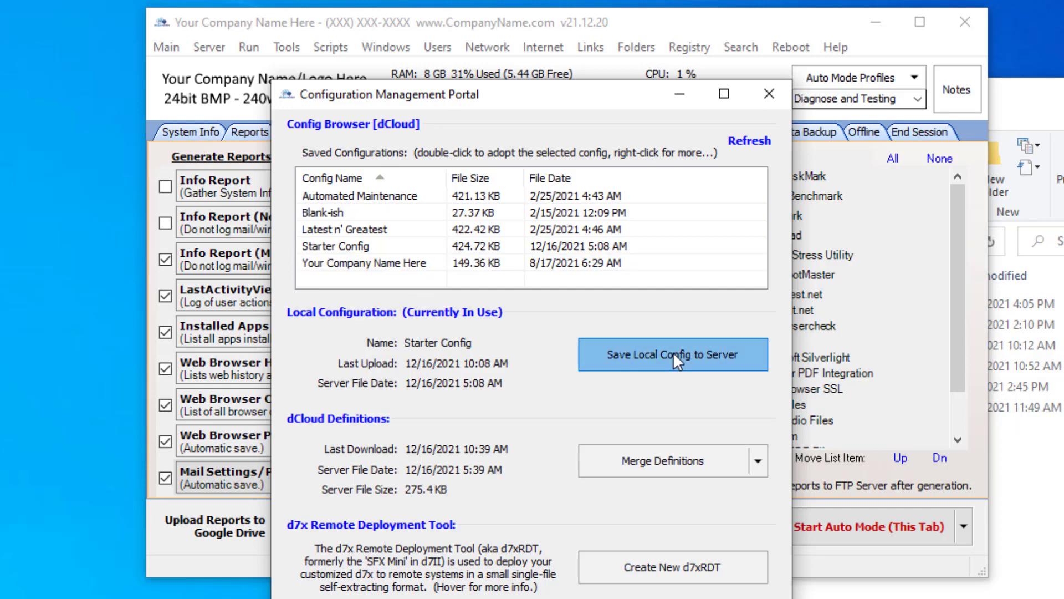
left_click(771, 93)
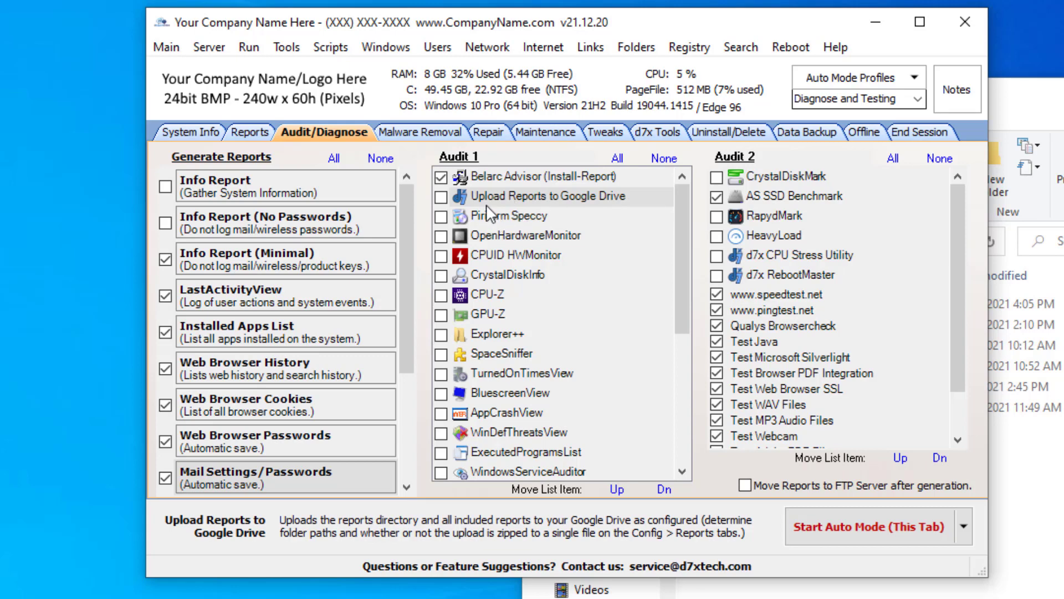
Open the Google Drive Integration settings for reports in the main app configuration, and request Google sign-in but decline re-authorization.
left_click(166, 47)
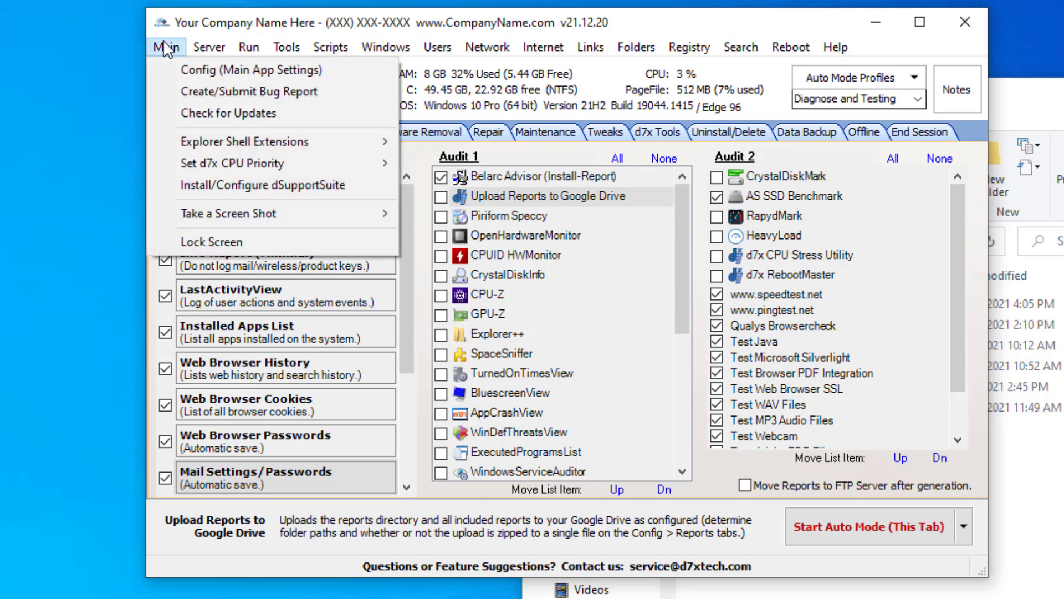
left_click(187, 71)
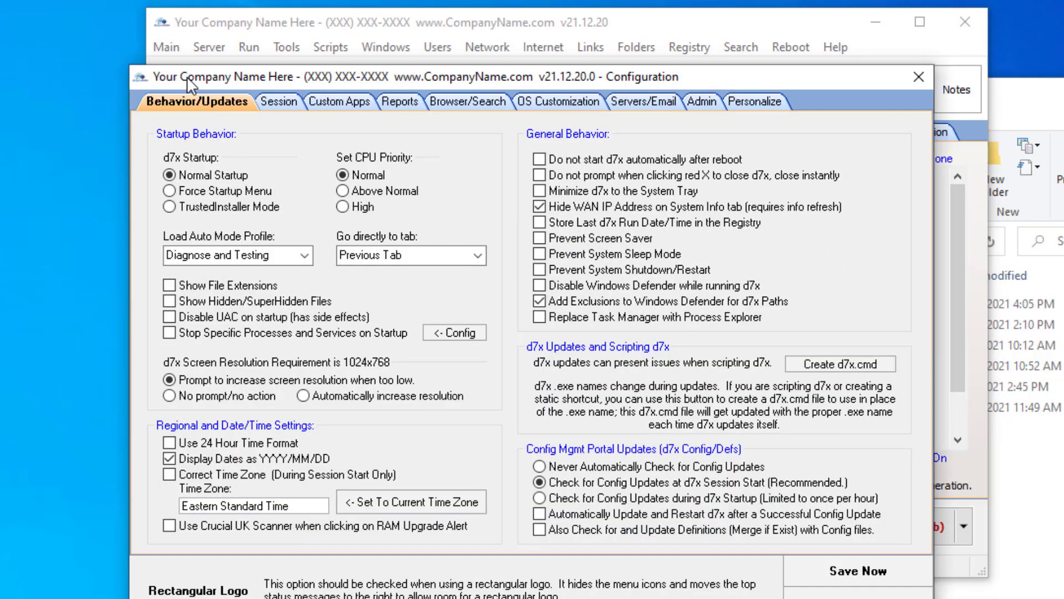
left_click(396, 101)
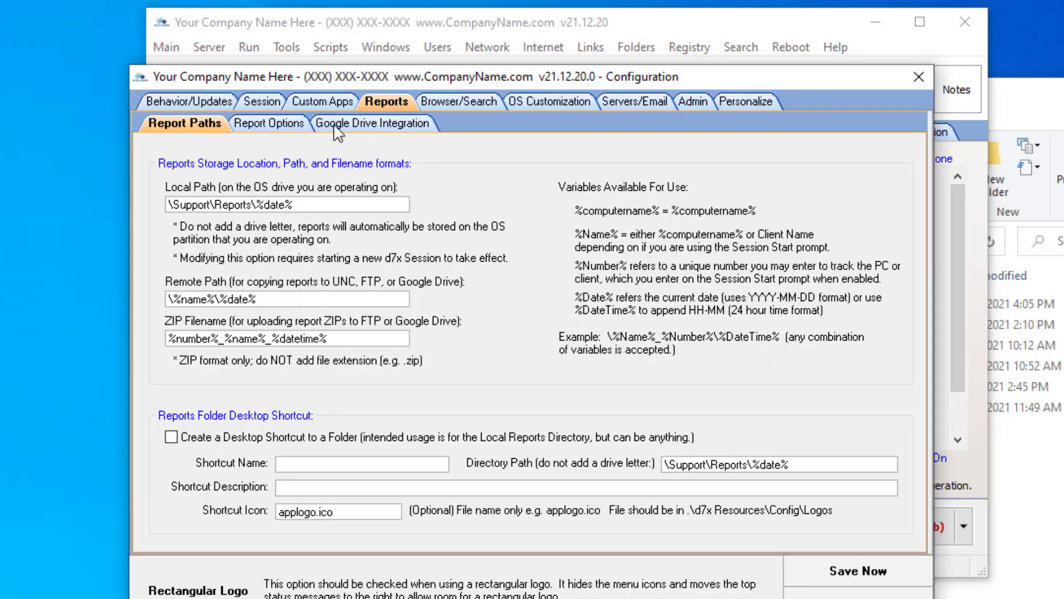
left_click(356, 124)
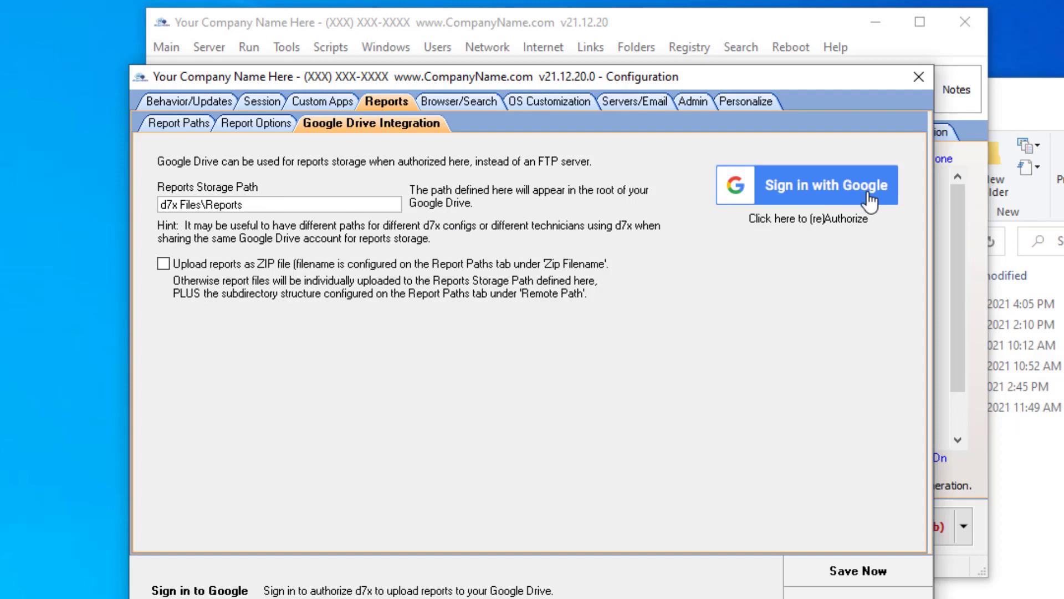
left_click(837, 199)
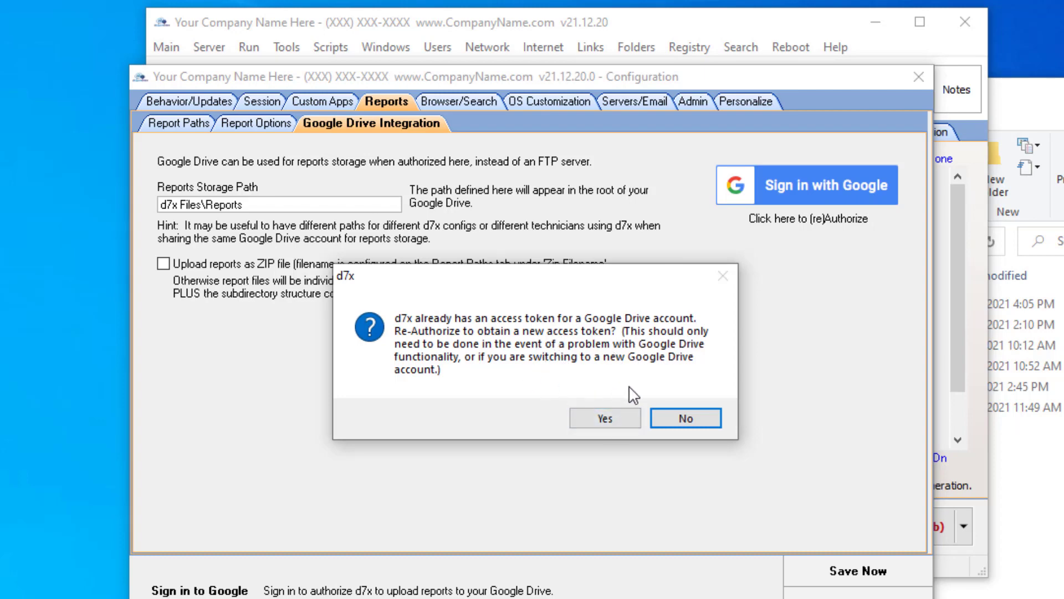
left_click(692, 418)
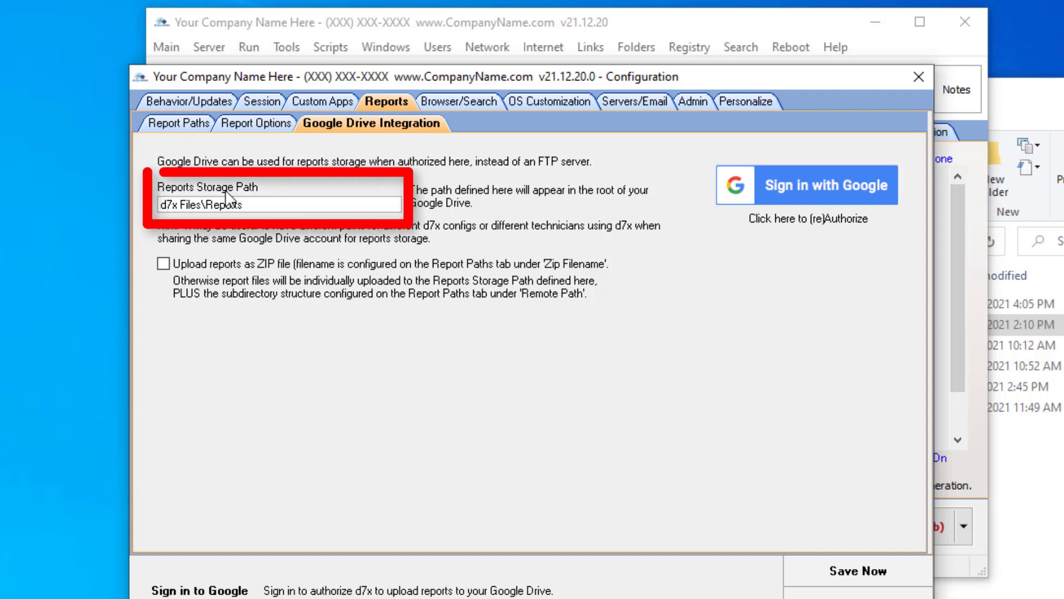
Examine the Google Drive Reports Storage Path and the ZIP Filename format used for uploaded reports.
left_click(262, 205)
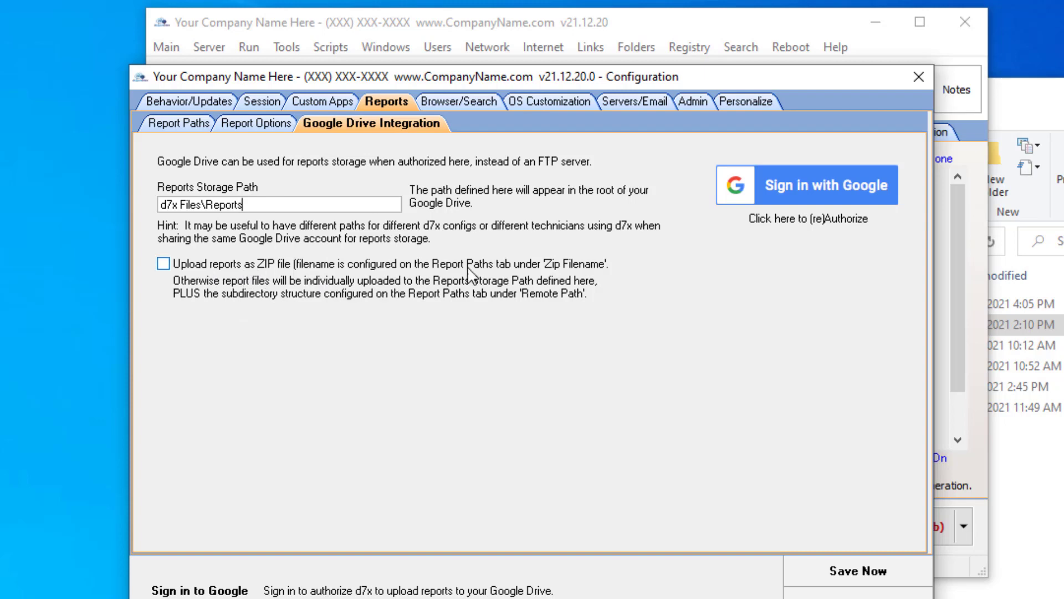
left_click(176, 121)
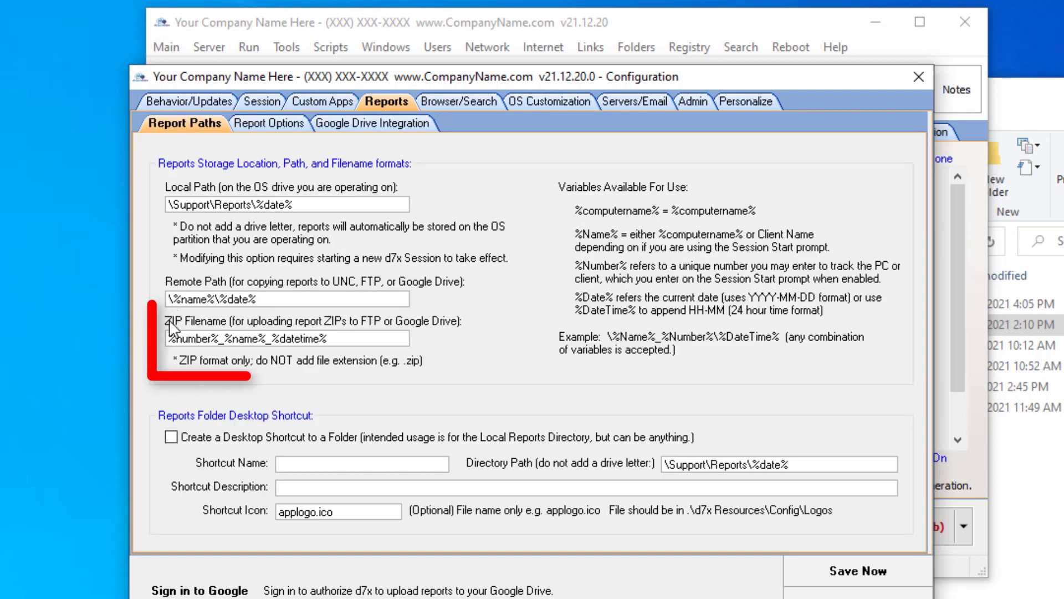
left_click_drag(345, 338, 159, 339)
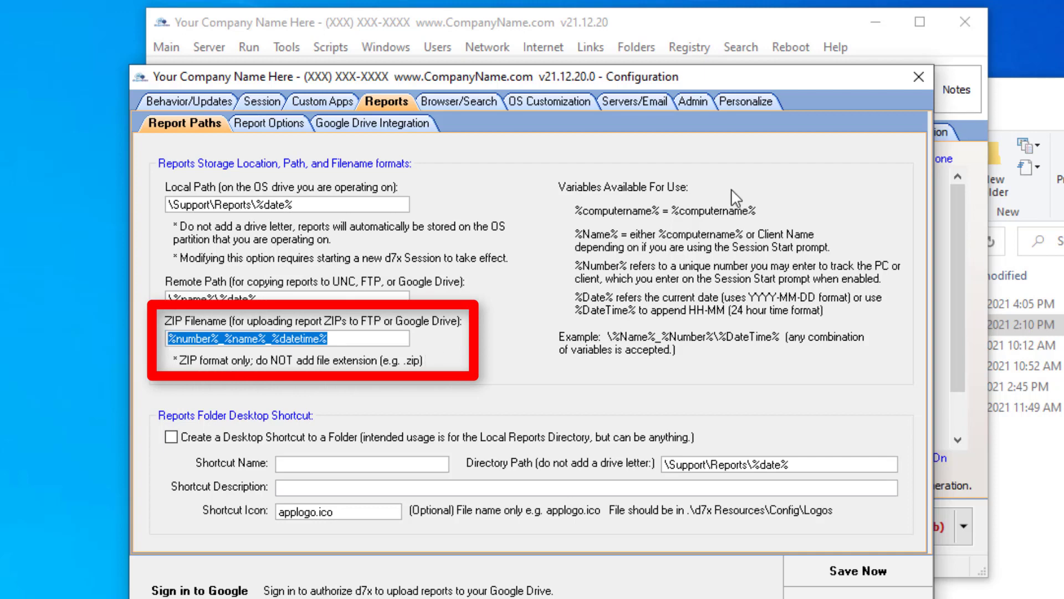
left_click(362, 338)
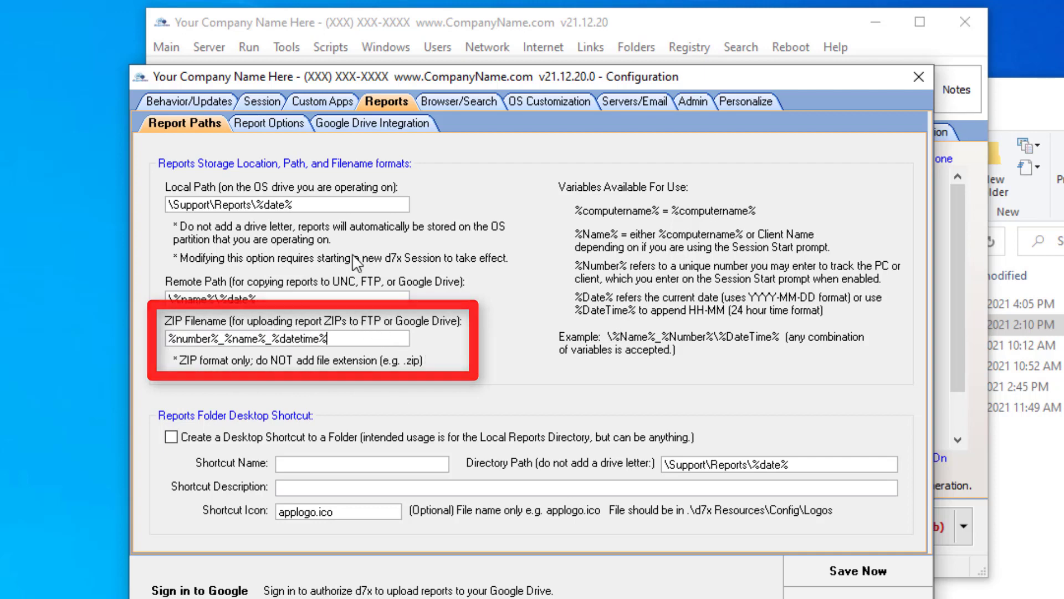
Compare the Google Drive Reports Storage Path with the Remote Path subdirectory format in the report path settings.
left_click(380, 127)
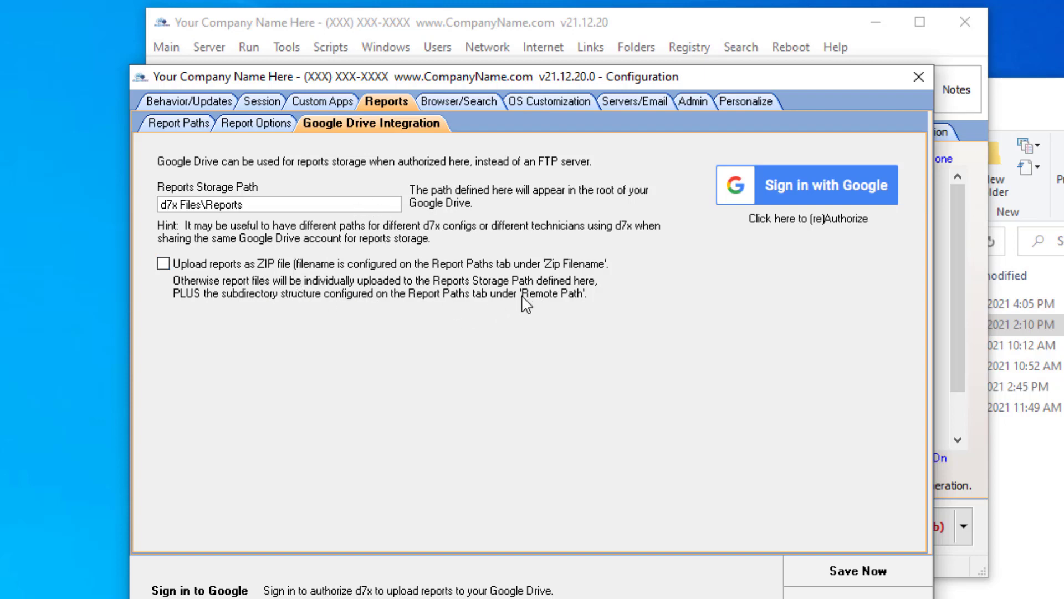
left_click_drag(244, 204, 159, 203)
left_click(199, 126)
left_click_drag(257, 299, 155, 286)
left_click(271, 298)
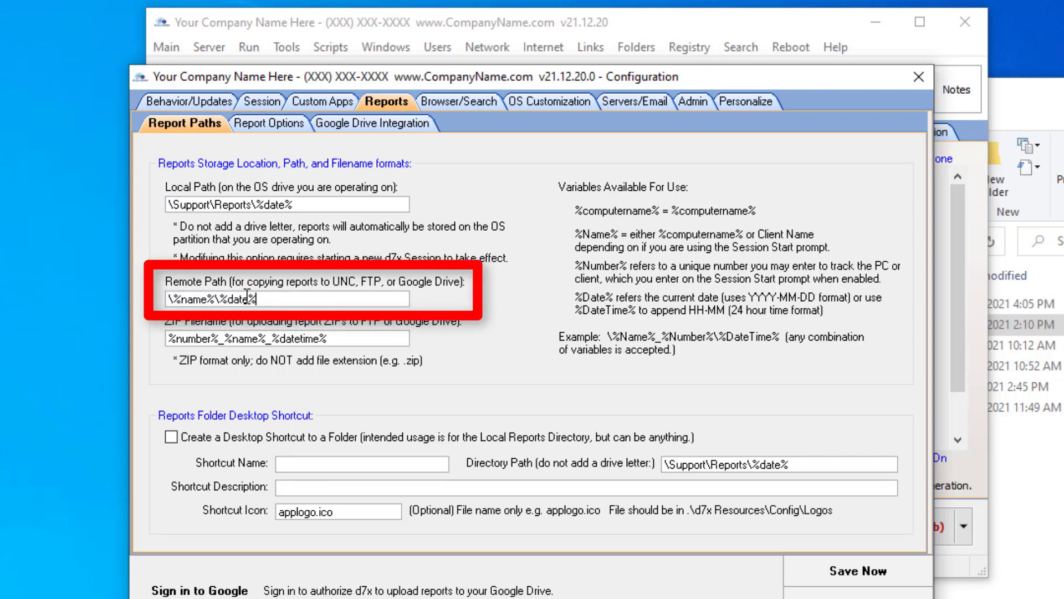
left_click_drag(180, 300, 250, 299)
left_click(268, 299)
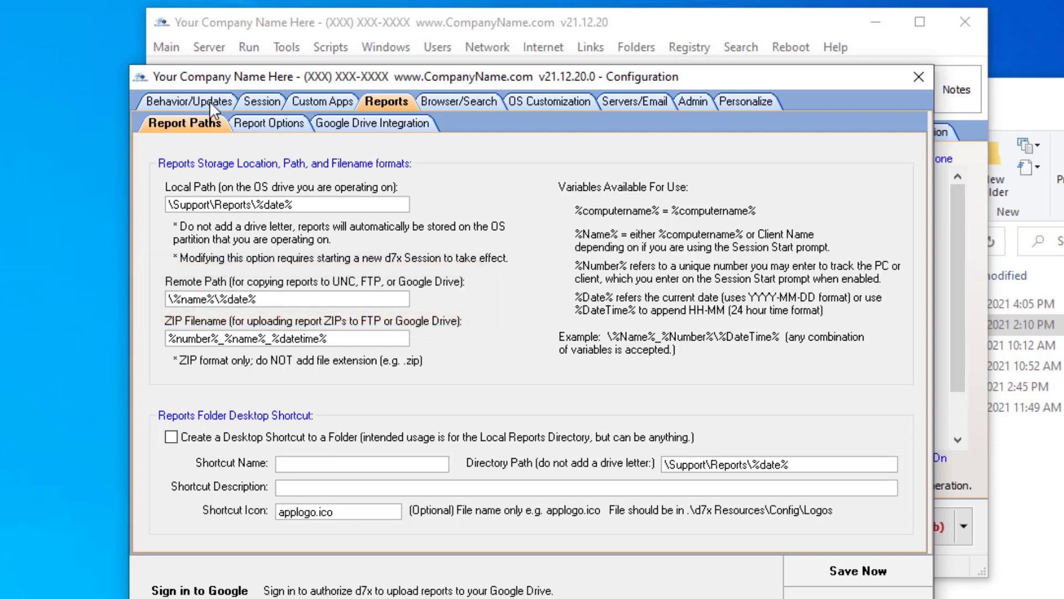
Check the session start options for the client name prompt, close the configuration, and return to the System Info page.
left_click(255, 100)
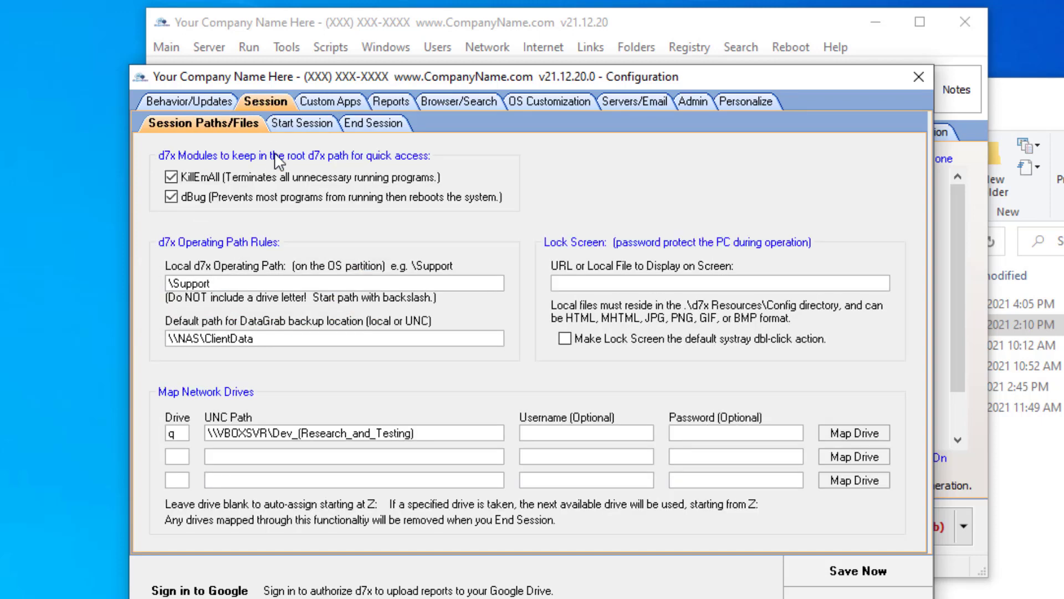
left_click(308, 125)
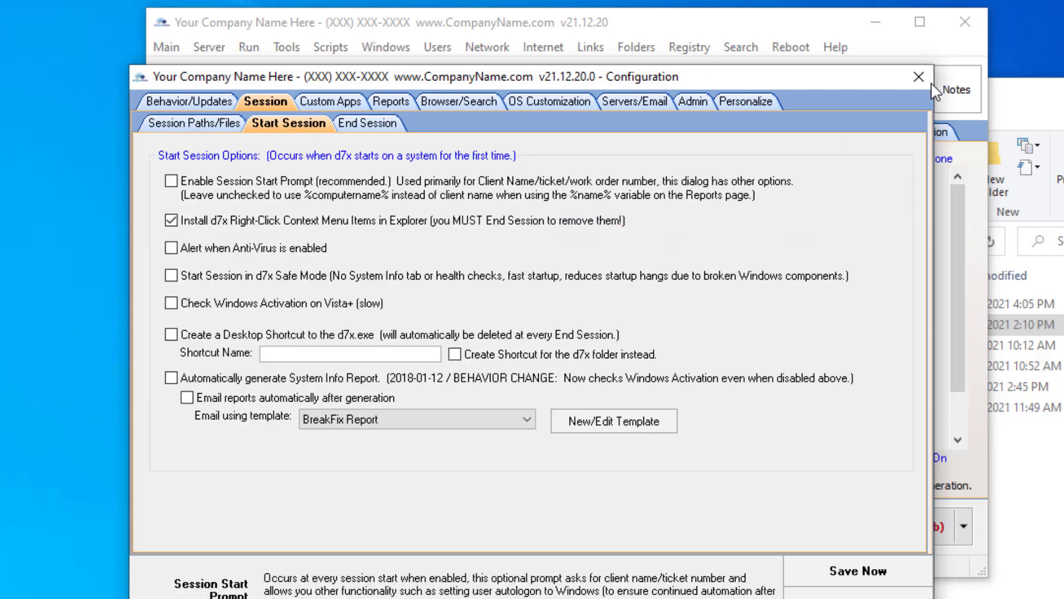
left_click(907, 76)
left_click(194, 131)
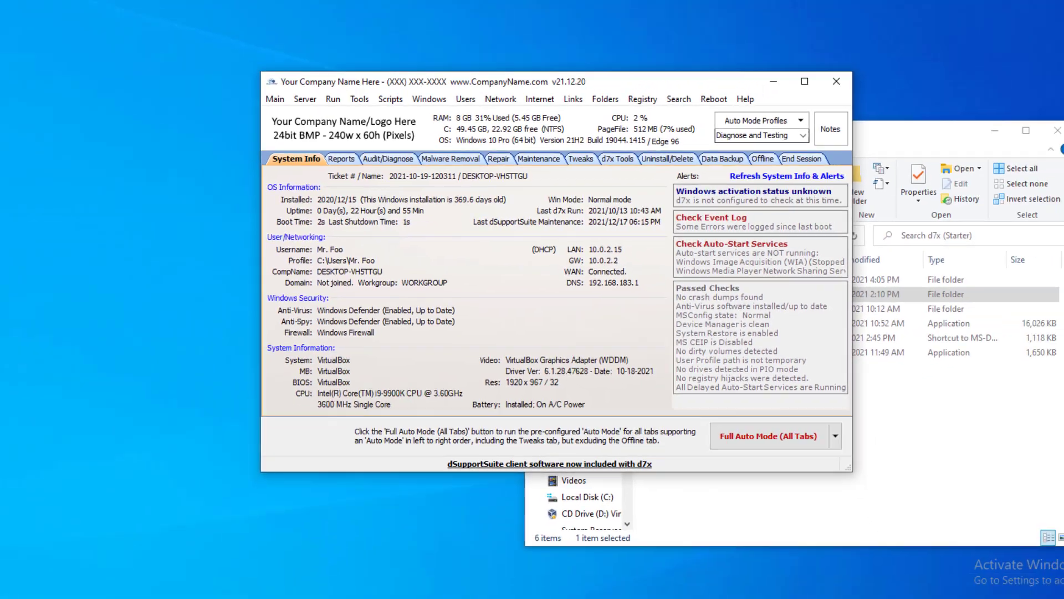
Switch to Google Drive in the browser and open the 2021-12-20 folder inside Reports > DESKTOP-VH5TTGU.
mouse_move(546, 582)
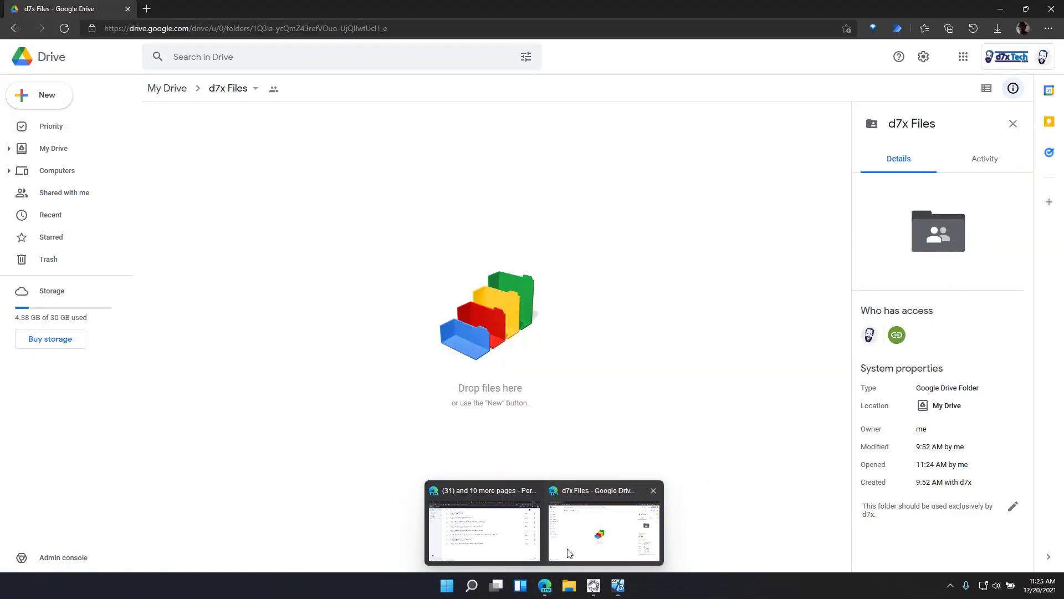
left_click(567, 552)
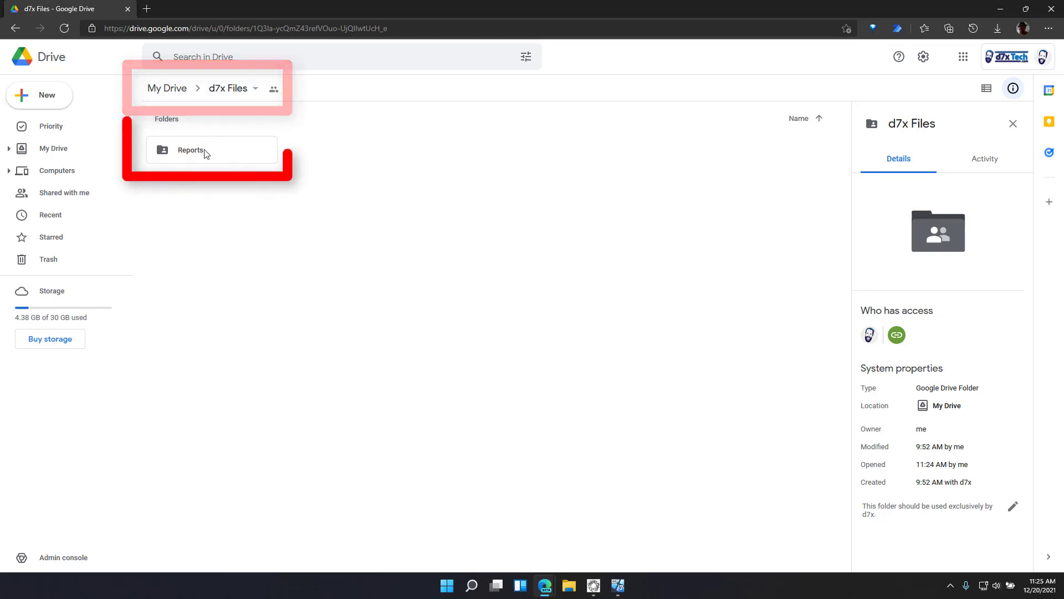
double_click(221, 155)
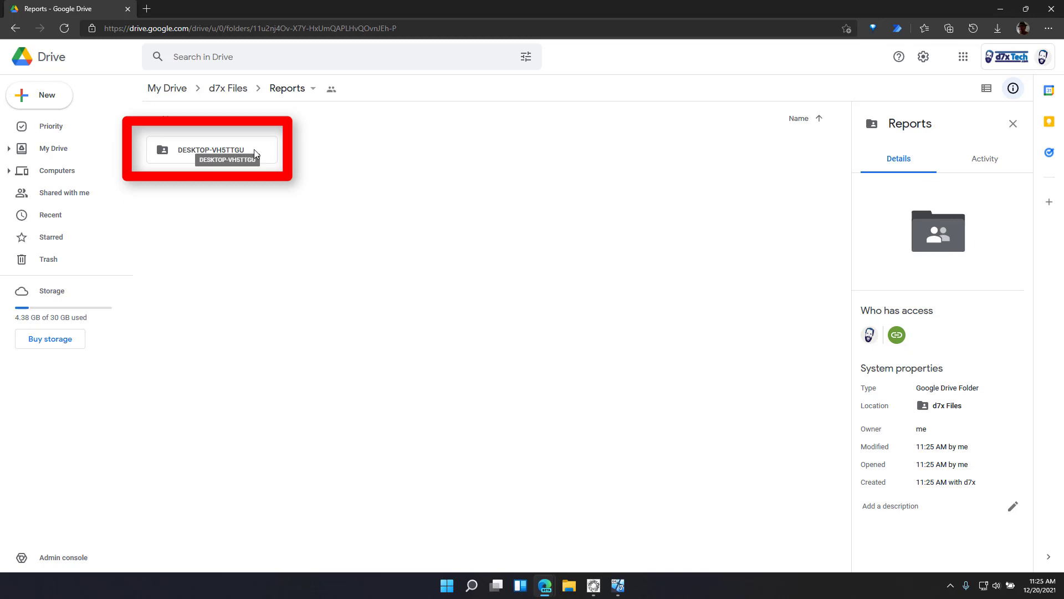
left_click(256, 148)
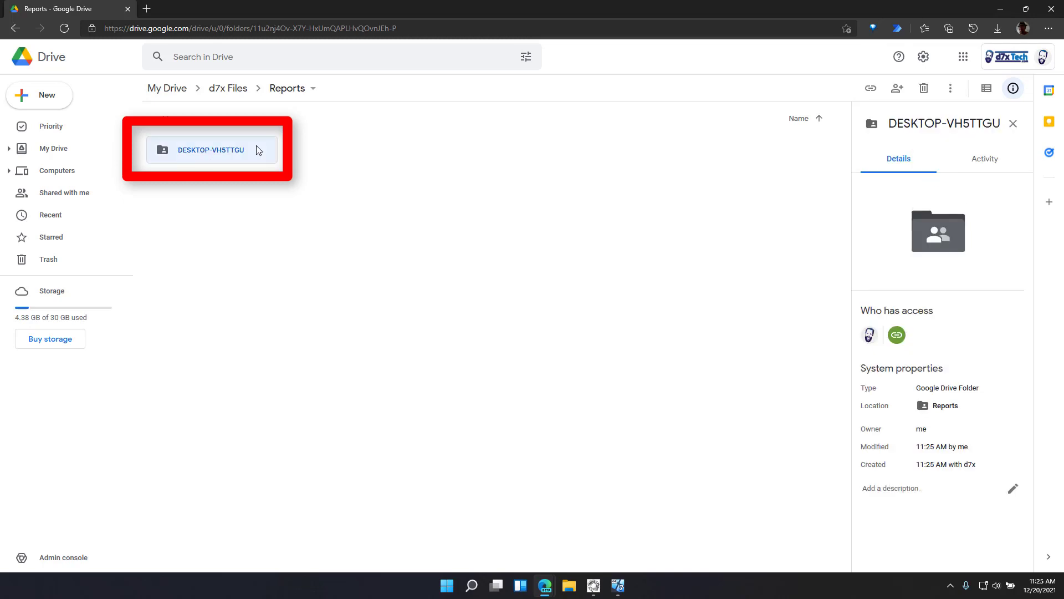
double_click(245, 150)
double_click(227, 156)
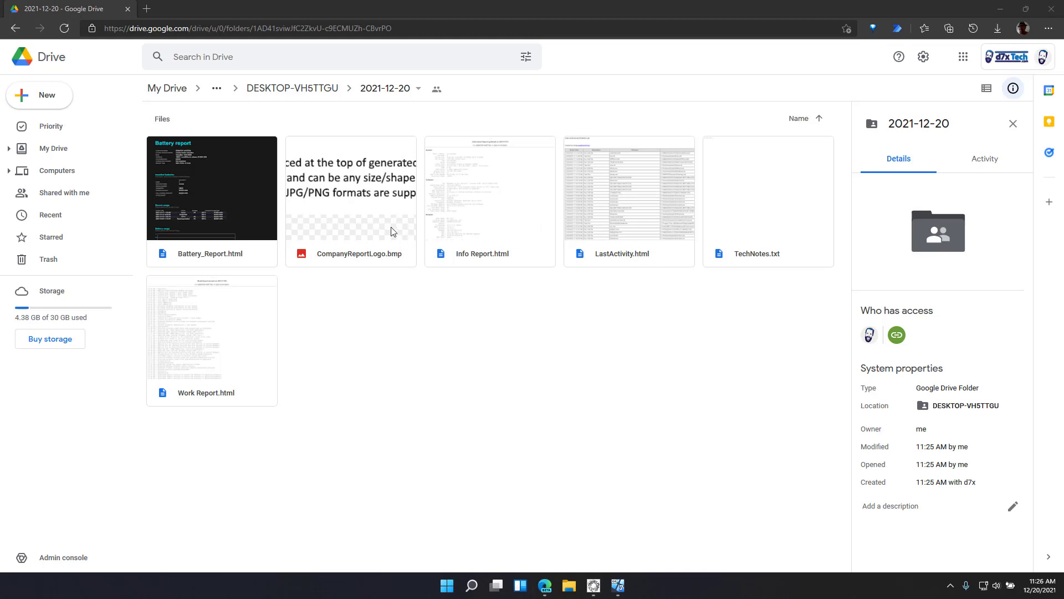
Preview Info Report.html from the uploaded reports and open it with Google Docs.
left_click(361, 214)
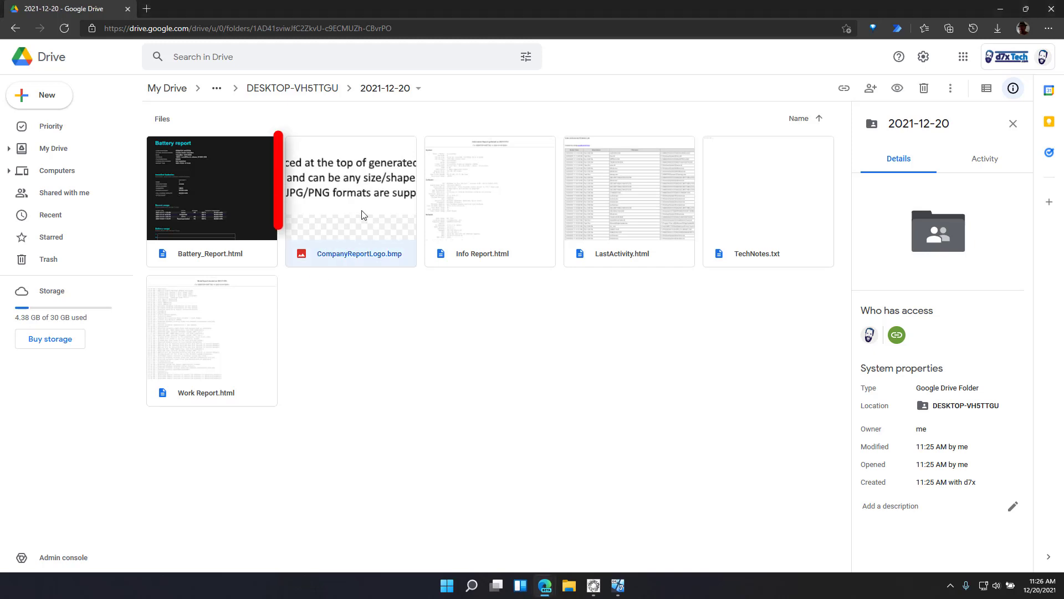
left_click(488, 212)
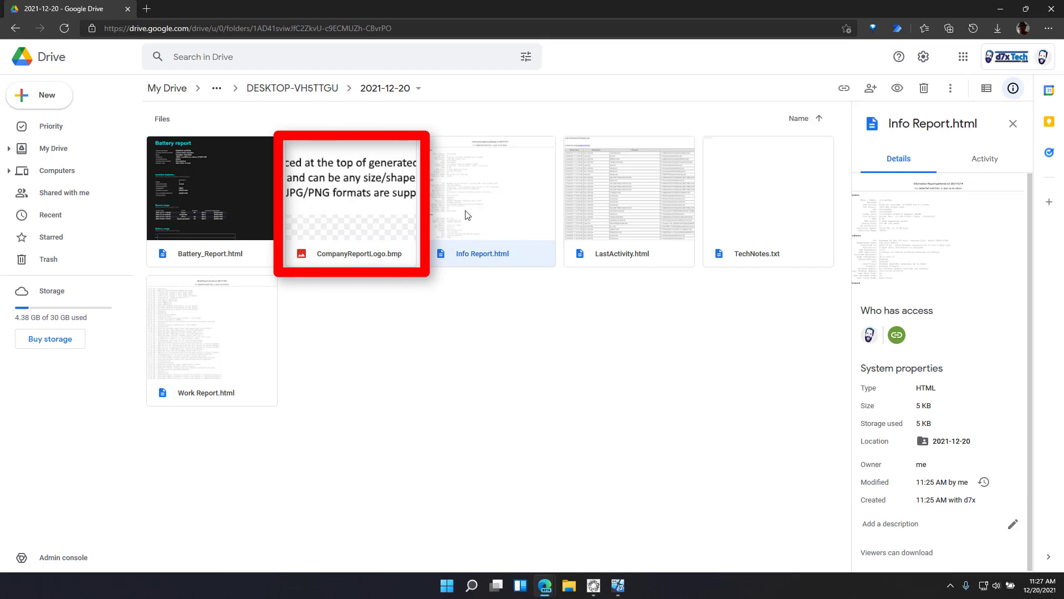
double_click(466, 214)
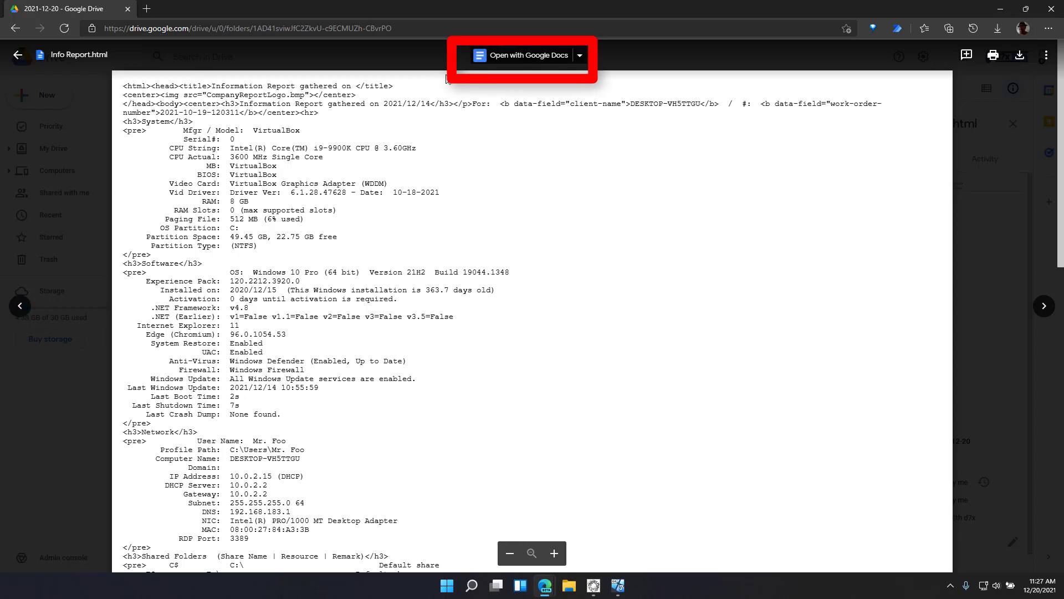
left_click(518, 56)
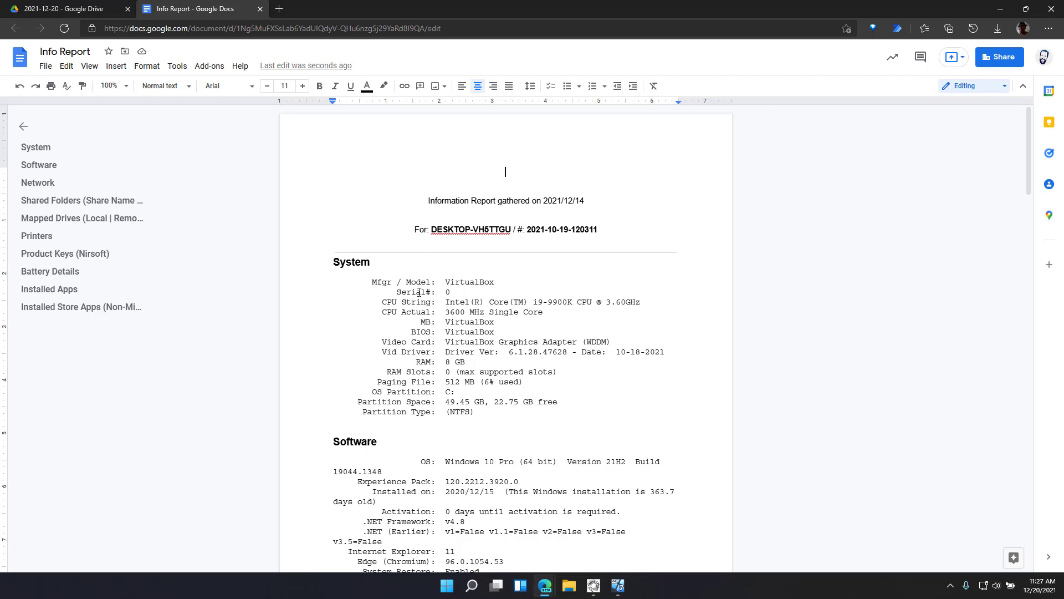
Insert the company report logo image from Google Drive at the top of the Info Report document.
scroll(420, 292, "down", 10)
scroll(421, 291, "up", 4)
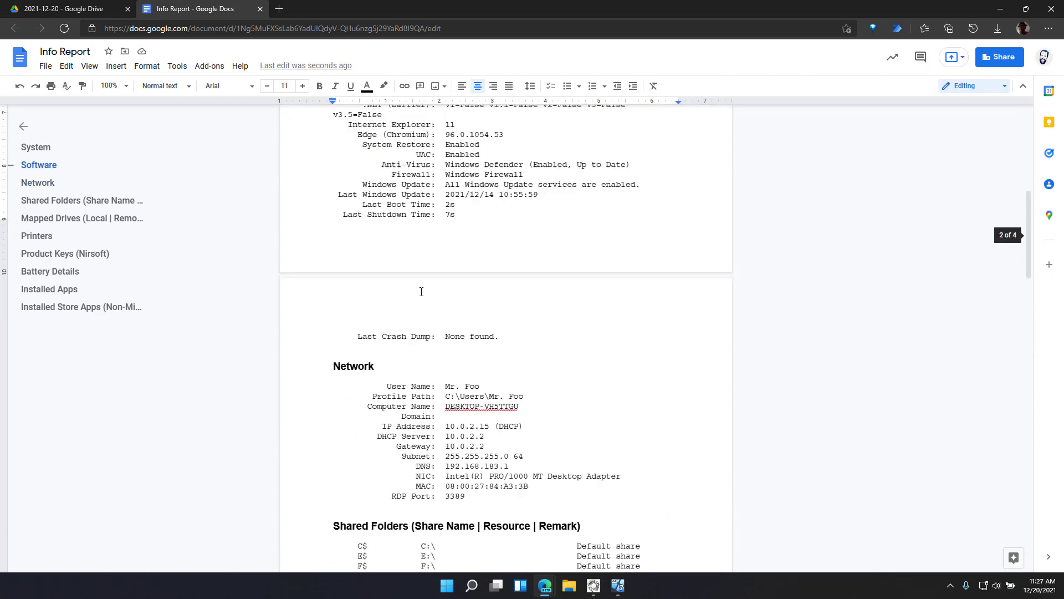
scroll(421, 291, "up", 8)
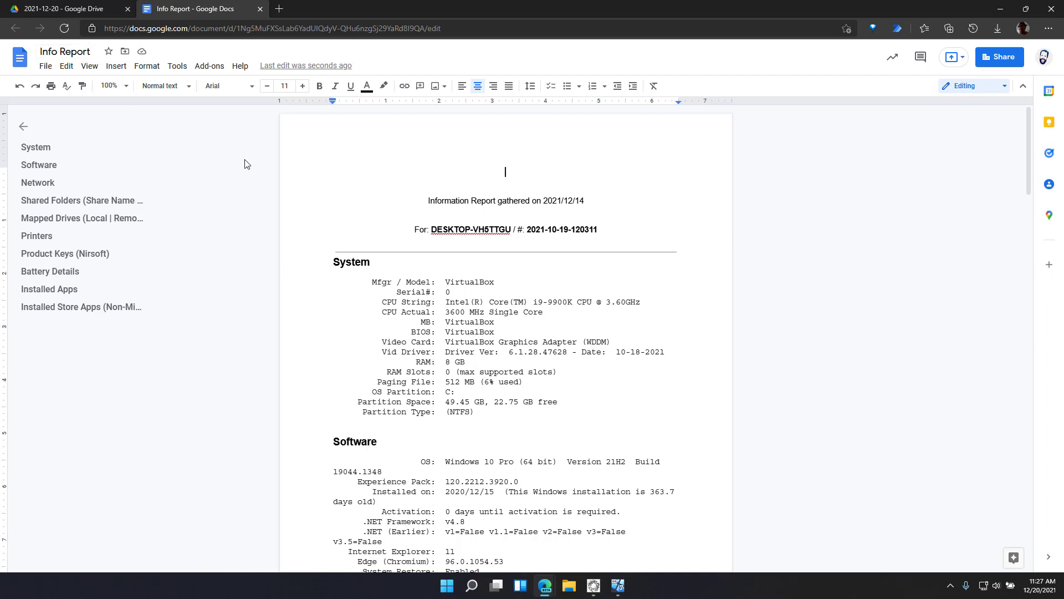
left_click(114, 67)
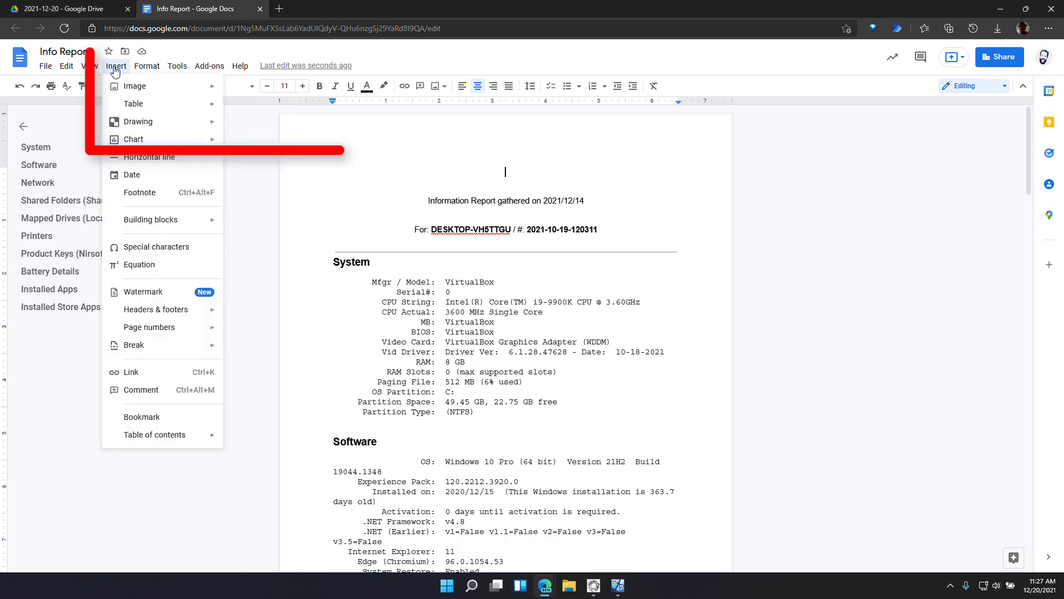
mouse_move(129, 90)
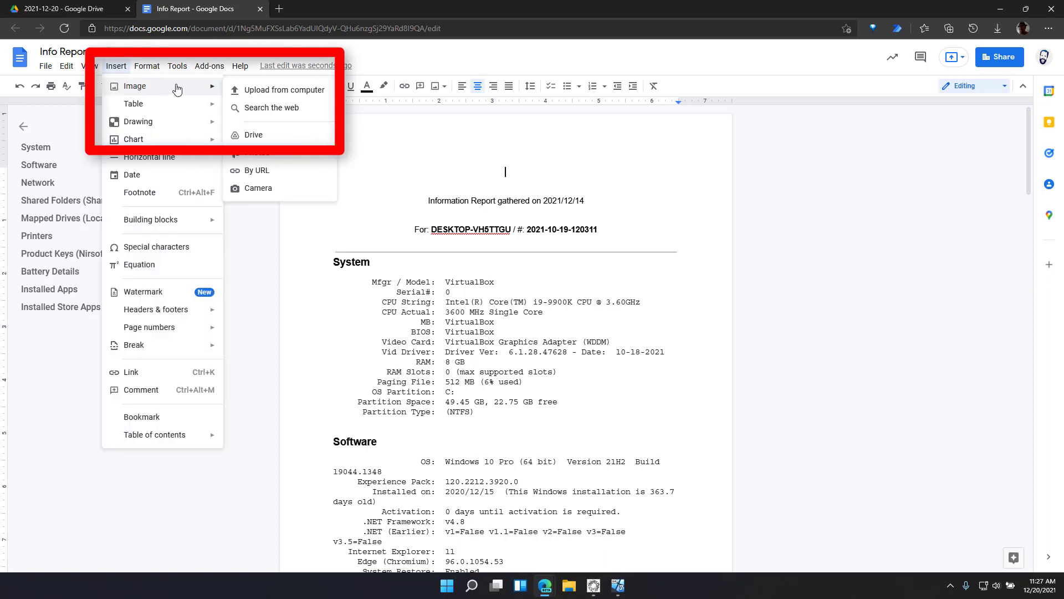
left_click(265, 138)
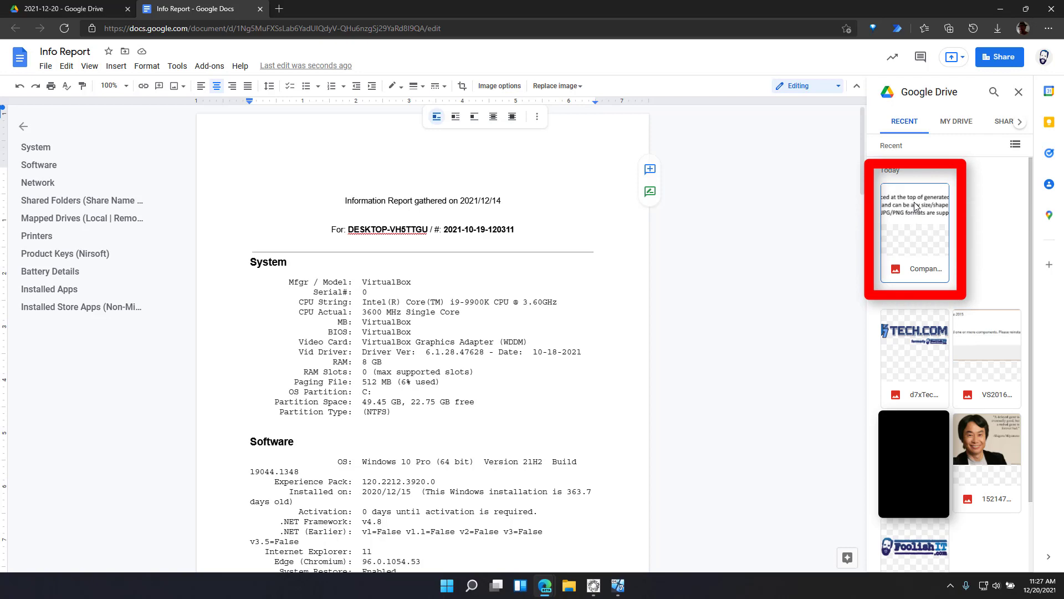
left_click(916, 206)
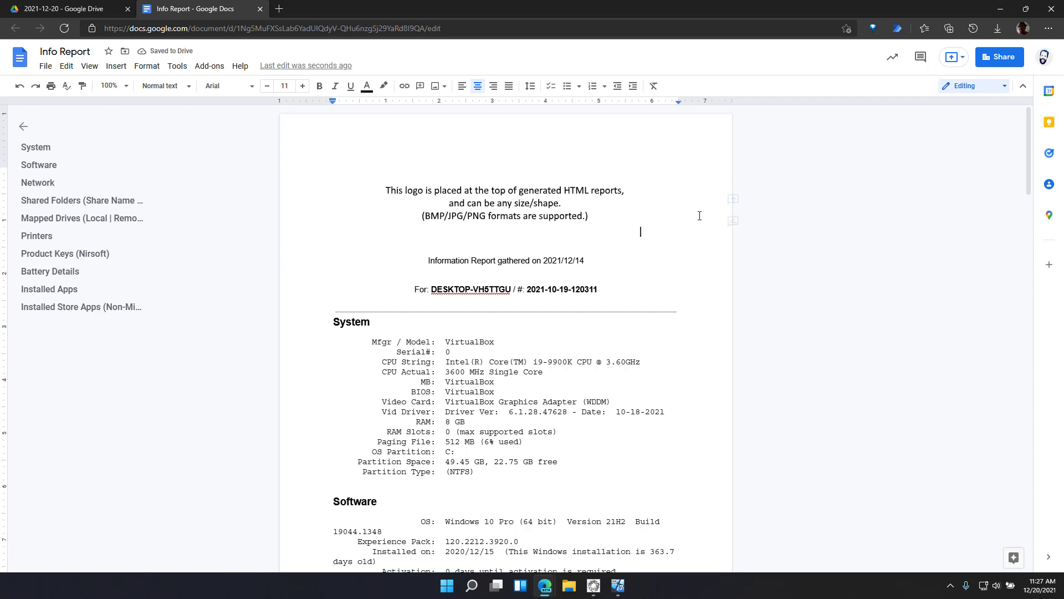
Examine the Info Report document from the logo through the installed apps, and close the document and the HTML file preview.
scroll(699, 218, "down", 6)
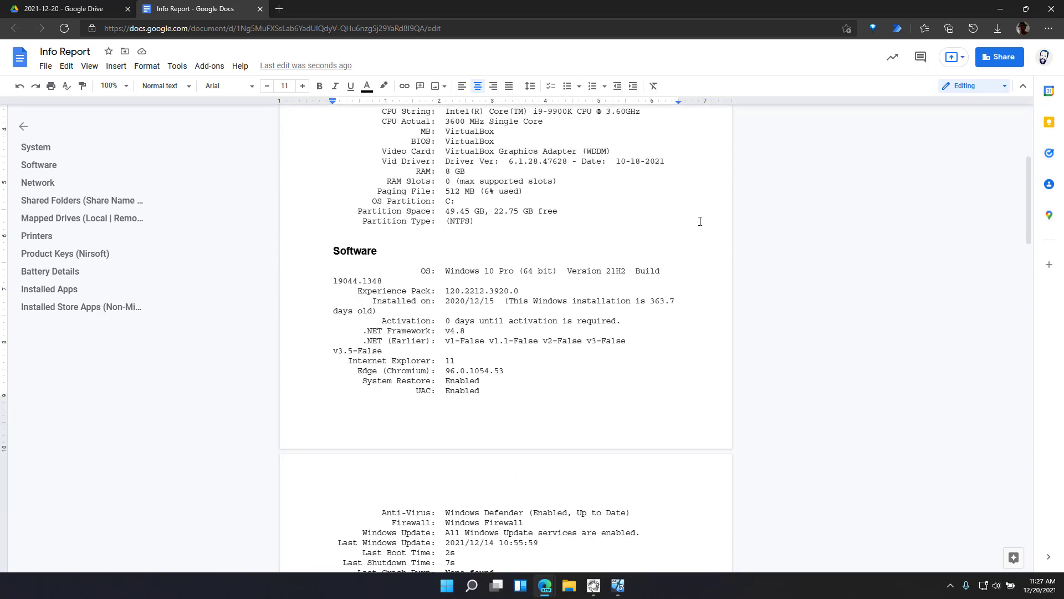
scroll(699, 222, "up", 6)
scroll(701, 226, "down", 5)
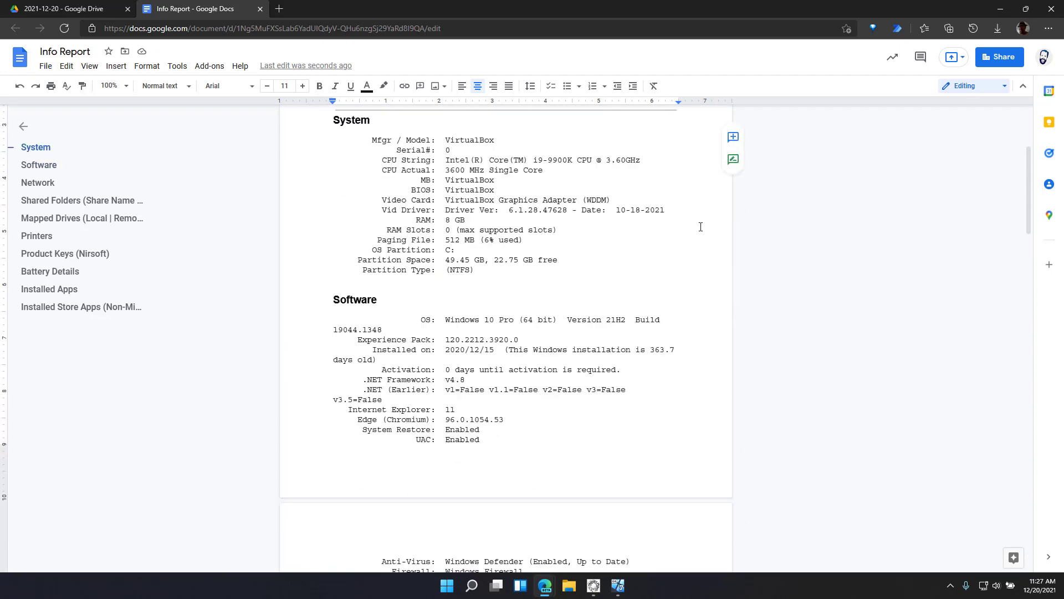
scroll(701, 225, "up", 5)
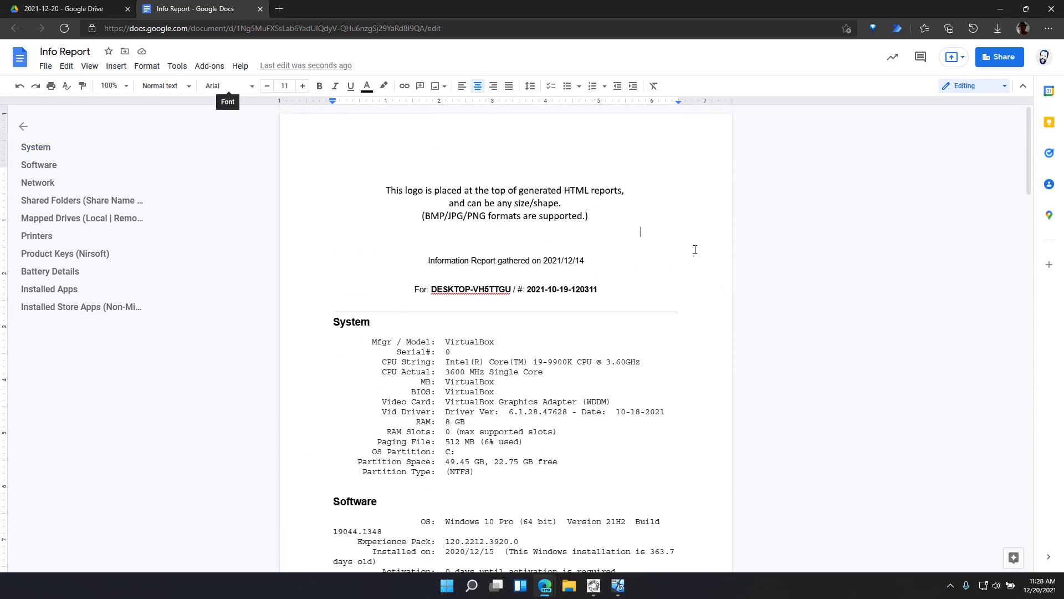
scroll(604, 293, "down", 10)
scroll(601, 294, "down", 20)
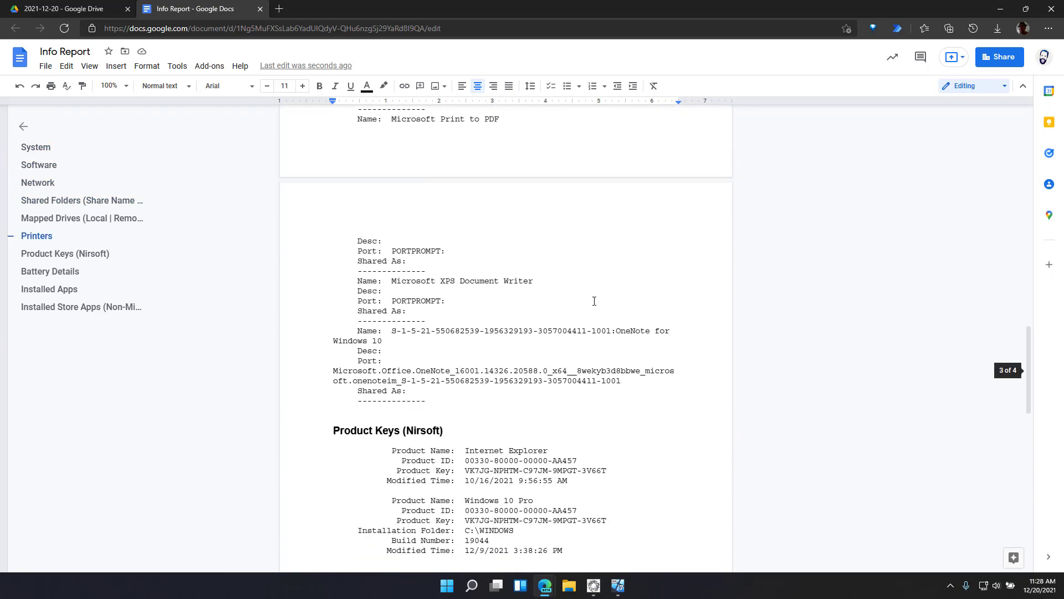
scroll(590, 310, "up", 5)
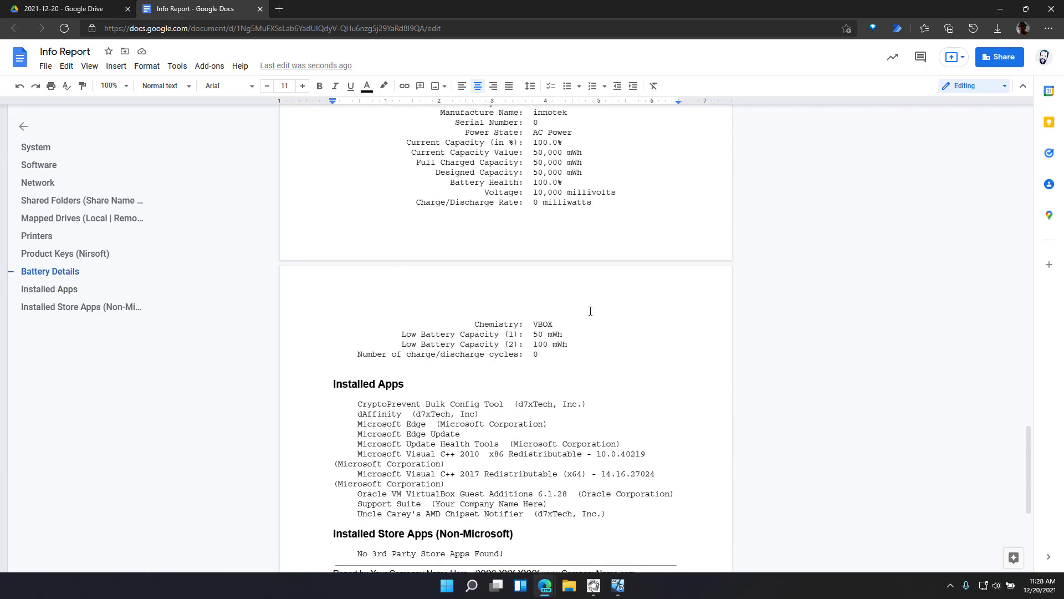
scroll(591, 310, "up", 20)
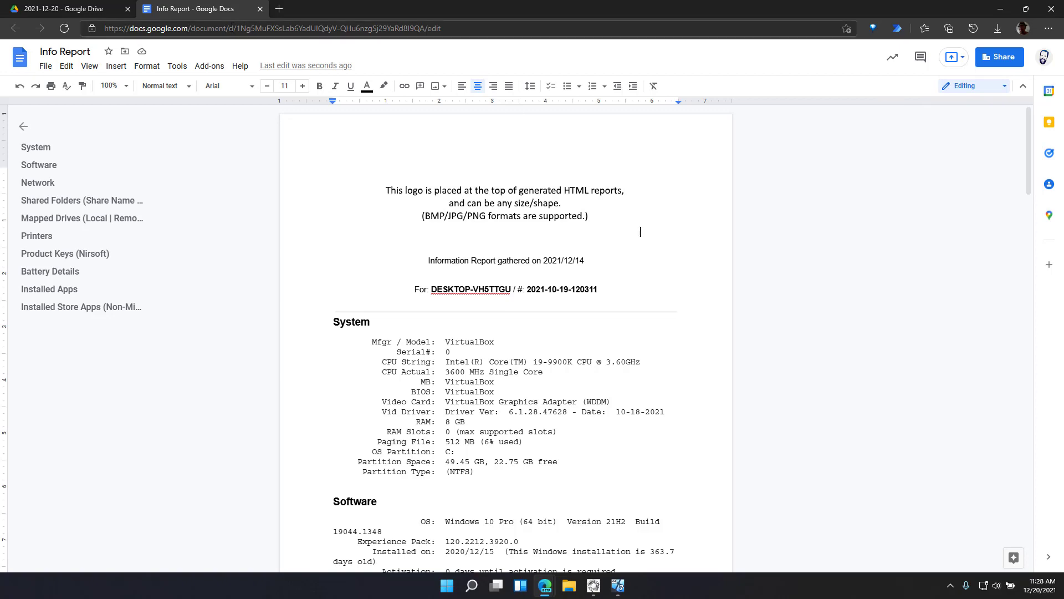
left_click(259, 9)
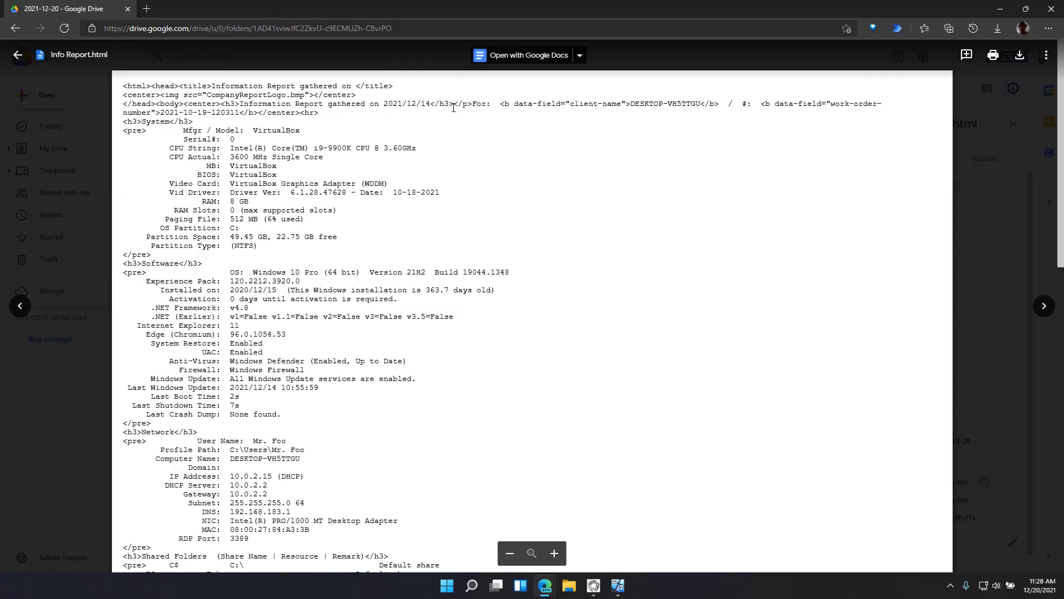
left_click(71, 303)
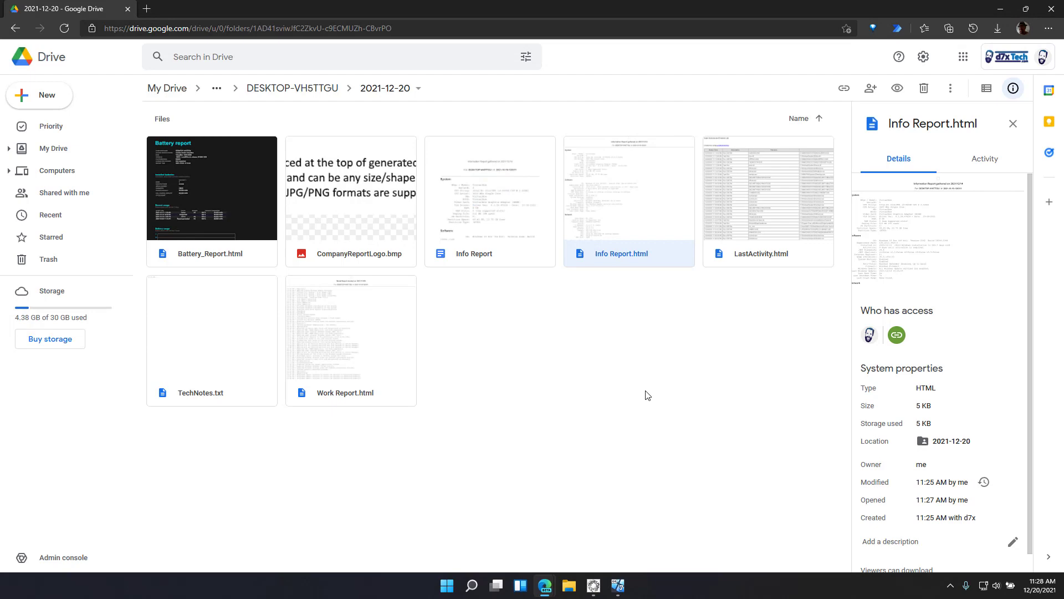